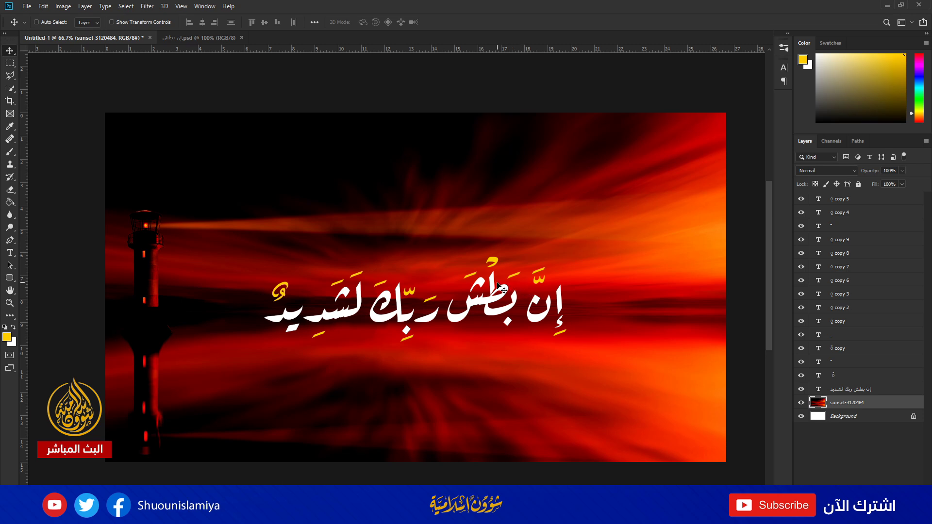
# - Switch to the browser's Quran page and copy verse 12, "إِنَّ بَطْشَ رَبِّكَ لَشَدِيدٌ", without its number
pyautogui.hotkey('alt', 'Tab')
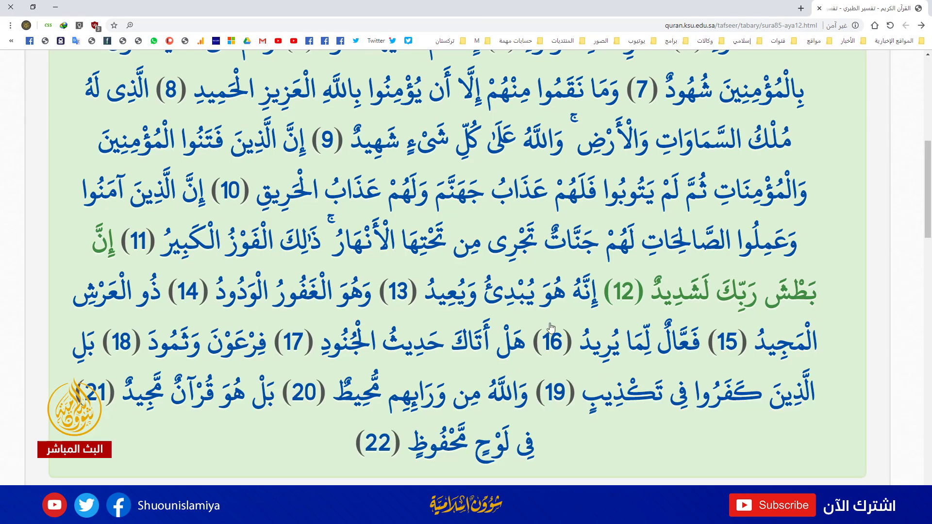
pyautogui.moveTo(116, 242); pyautogui.dragTo(648, 291)
pyautogui.hotkey('ctrl', 'c')
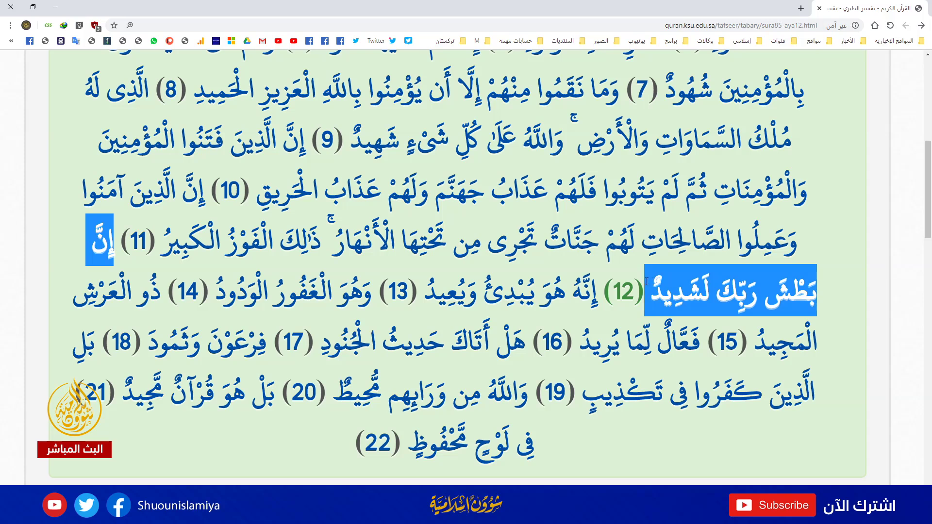
# - Switch back to Photoshop, paste the verse as new text above the existing calligraphy, and set its size to 136 pt
pyautogui.hotkey('alt', 'Tab')
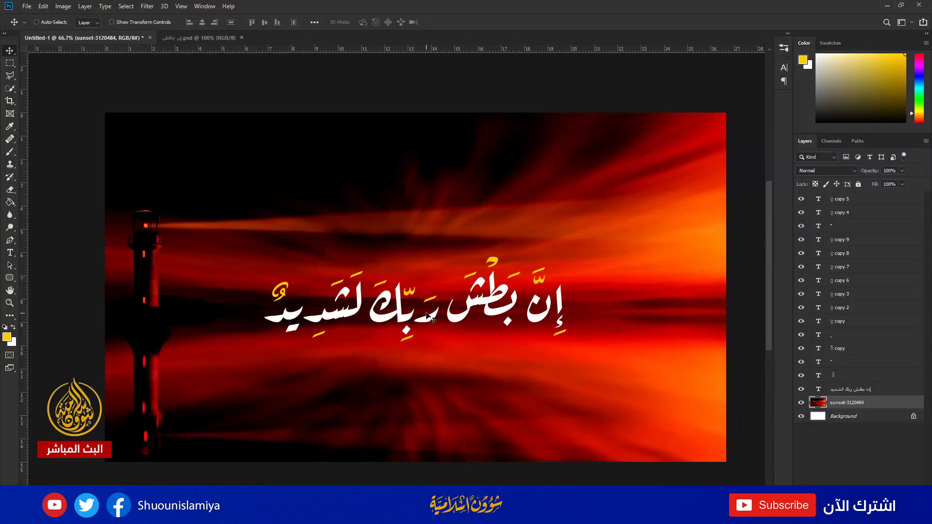
pyautogui.click(9, 253)
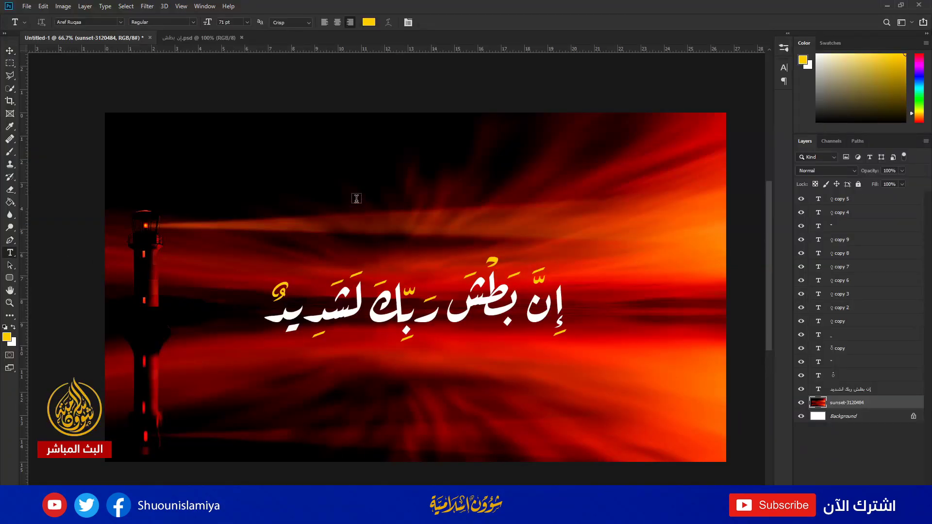
pyautogui.click(413, 190)
pyautogui.hotkey('ctrl', 'v')
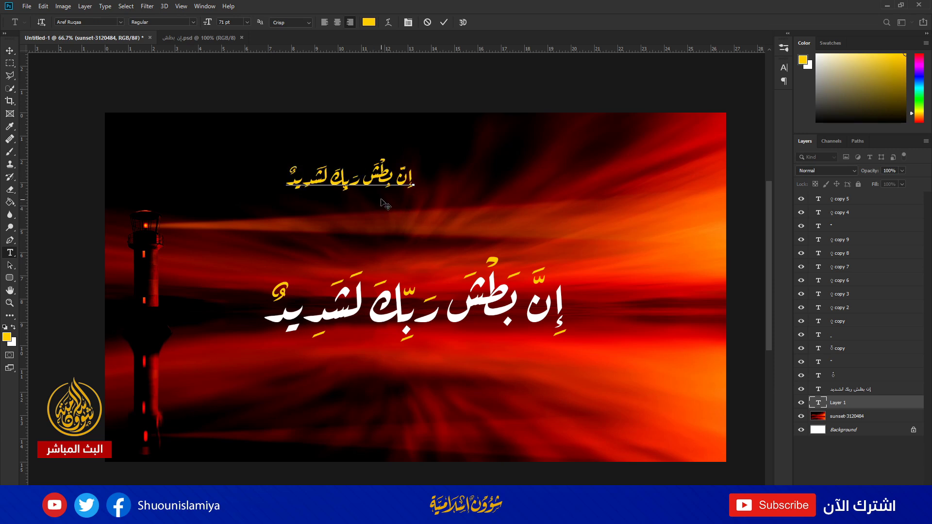
pyautogui.hotkey('ctrl', 'a')
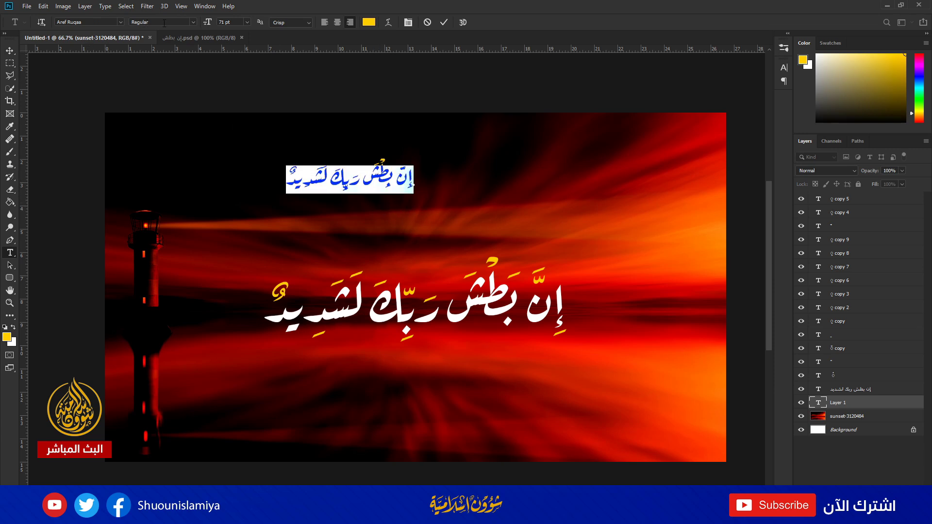
pyautogui.scroll(20, 223, 22)
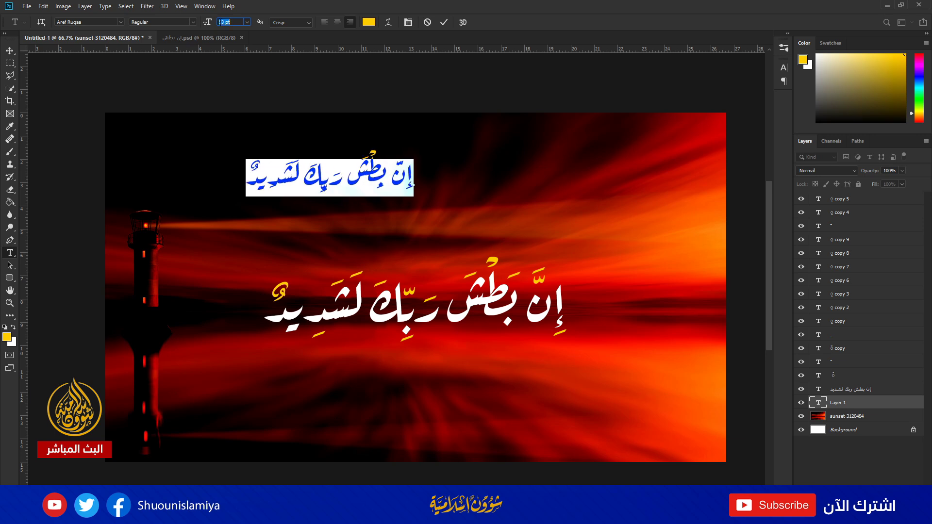
pyautogui.scroll(15, 224, 22)
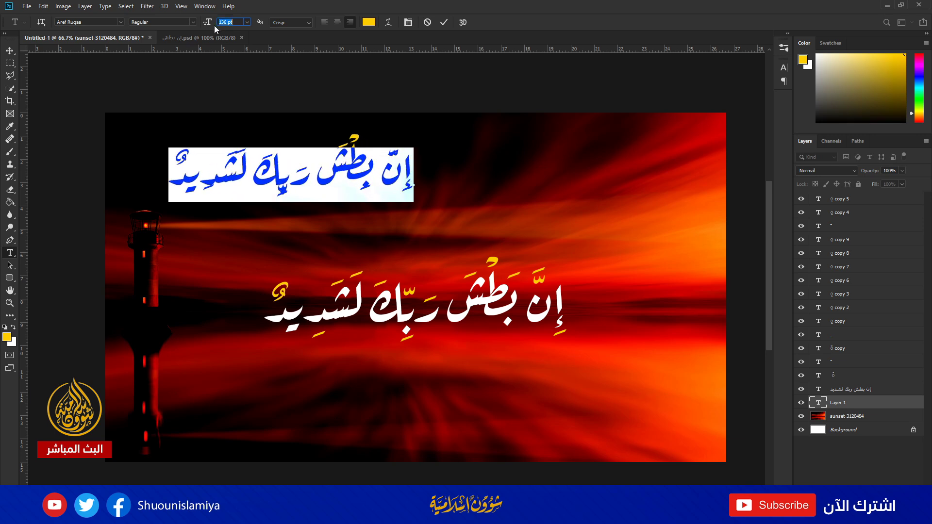
# - Move the pasted verse to the centre of the upper image area and scale it up to about 182 pt
pyautogui.click(9, 50)
pyautogui.moveTo(335, 173); pyautogui.dragTo(442, 184)
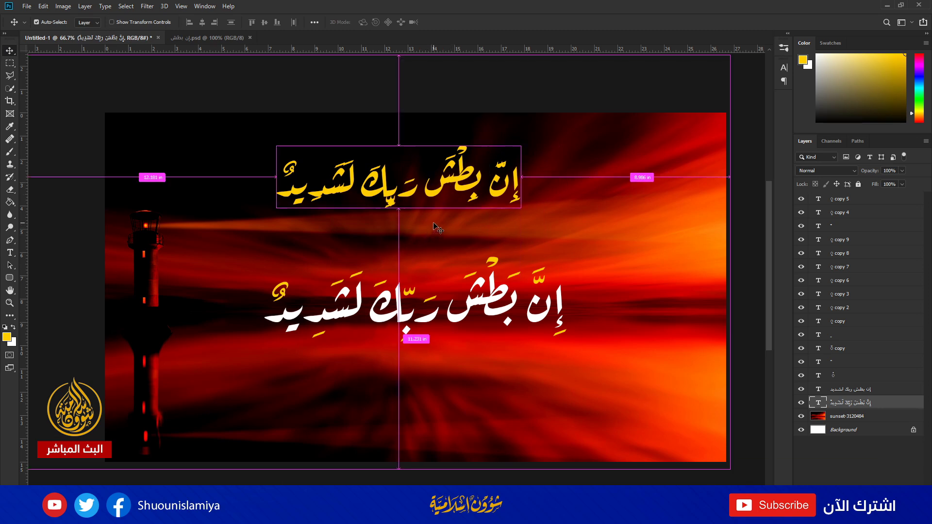
pyautogui.hotkey('ctrl', 't')
pyautogui.moveTo(520, 213); pyautogui.dragTo(603, 236)
pyautogui.press('Return')
pyautogui.moveTo(430, 205); pyautogui.dragTo(418, 206)
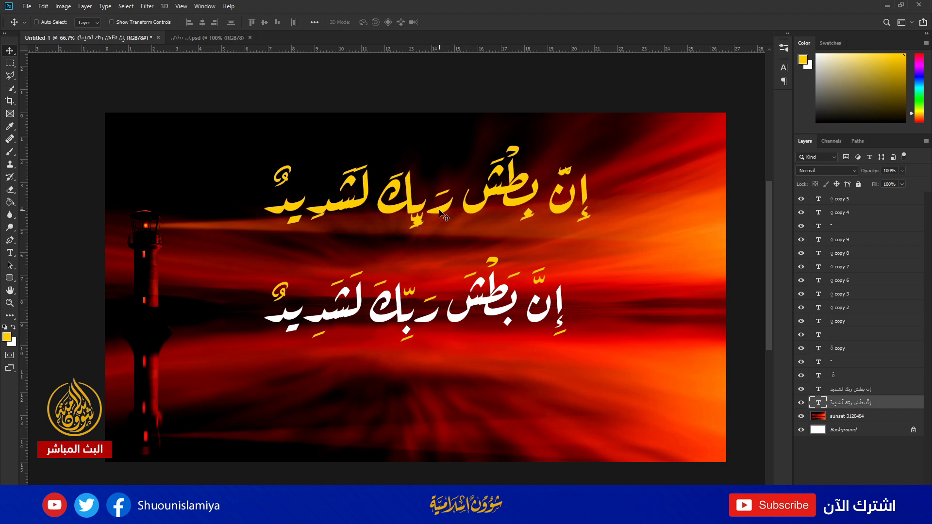
# - Change the pasted verse's text colour from yellow to white
pyautogui.press('t')
pyautogui.tripleClick(443, 196)
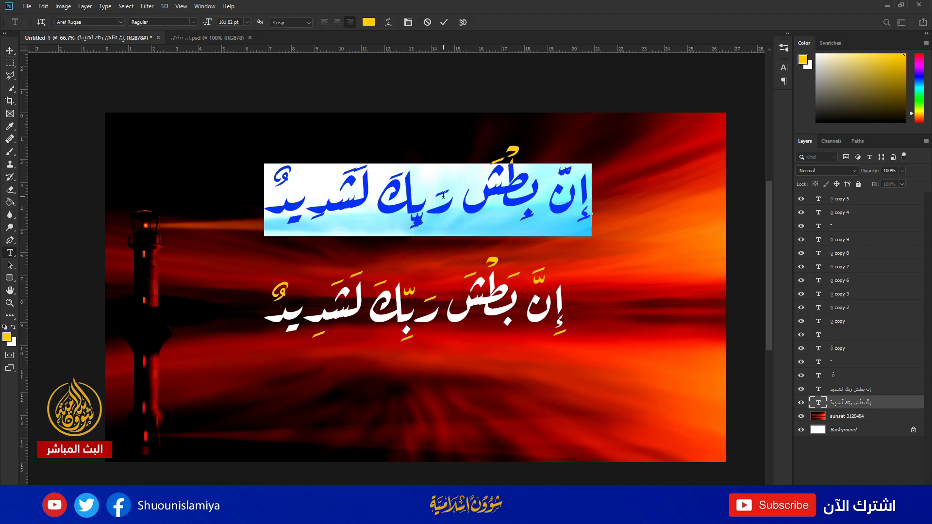
pyautogui.click(369, 22)
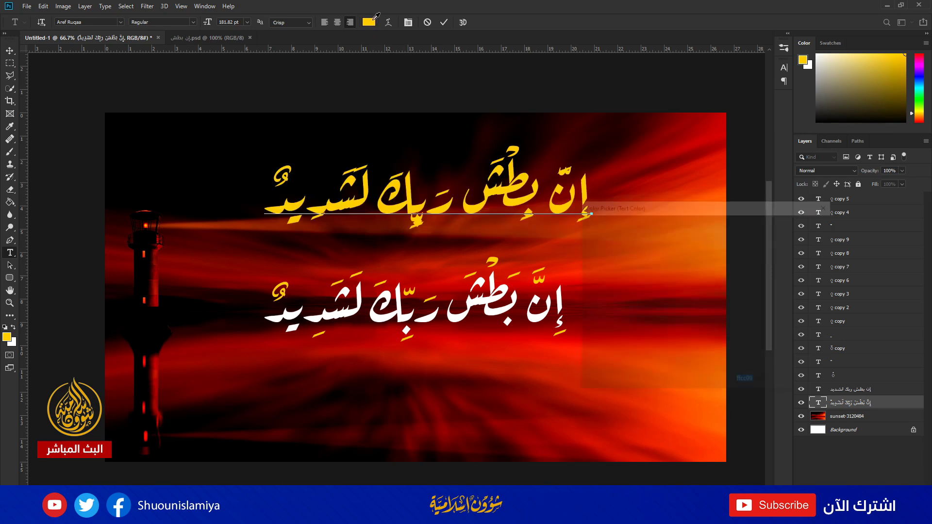
pyautogui.click(583, 228)
pyautogui.click(796, 225)
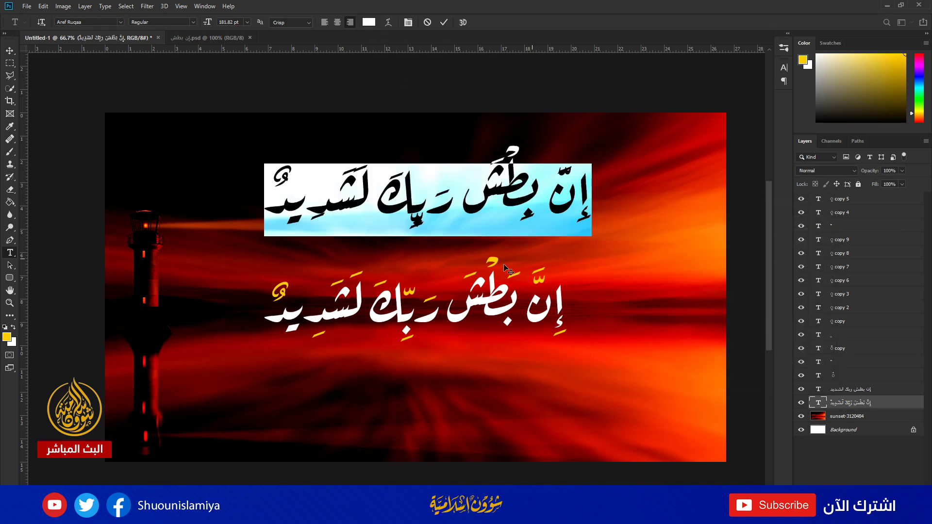
pyautogui.click(10, 50)
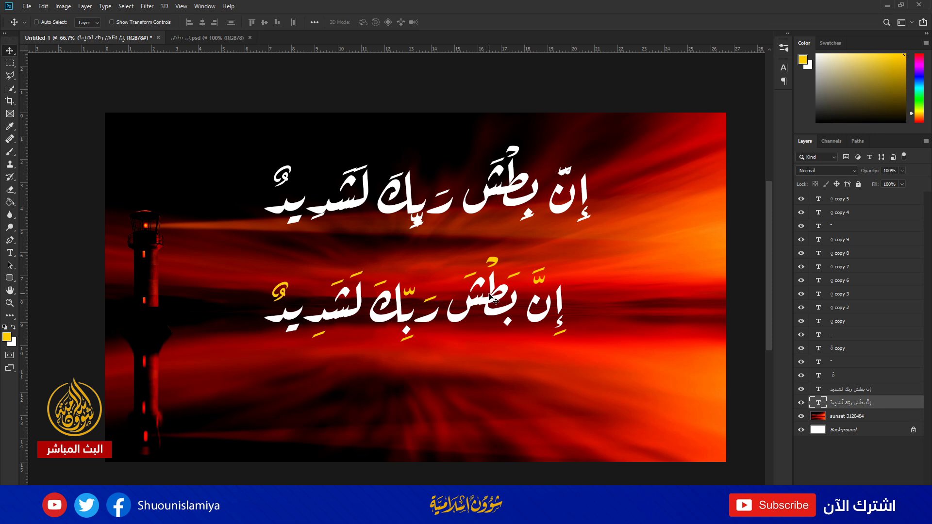
# - Move the finished verse and all its diacritic layers together down to the lower edge of the image
pyautogui.click(841, 390)
pyautogui.keyDown('shift'); pyautogui.click(843, 203); pyautogui.keyUp('shift')
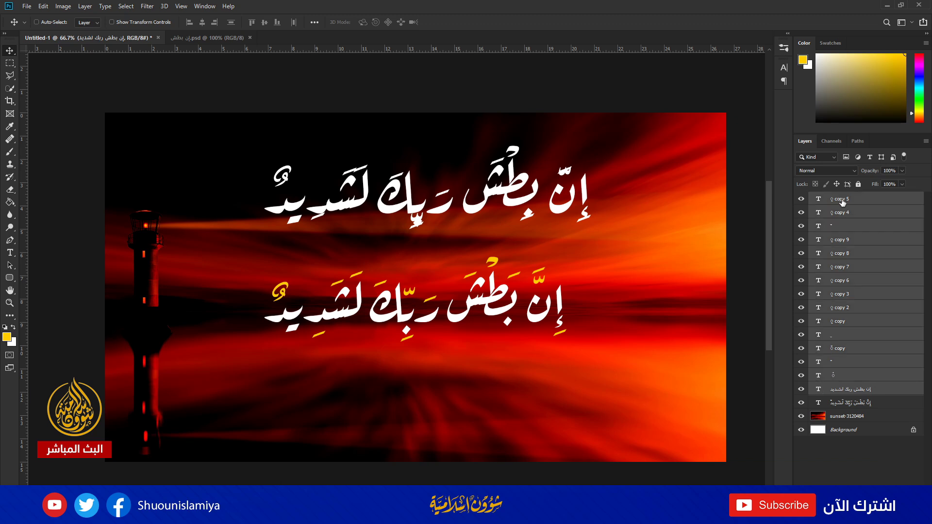
pyautogui.moveTo(509, 308); pyautogui.dragTo(490, 409)
# - Replace the upper verse with the undiacritized text "إن بطش ربك لشديد" and move it down to just above the horizon
pyautogui.click(851, 403)
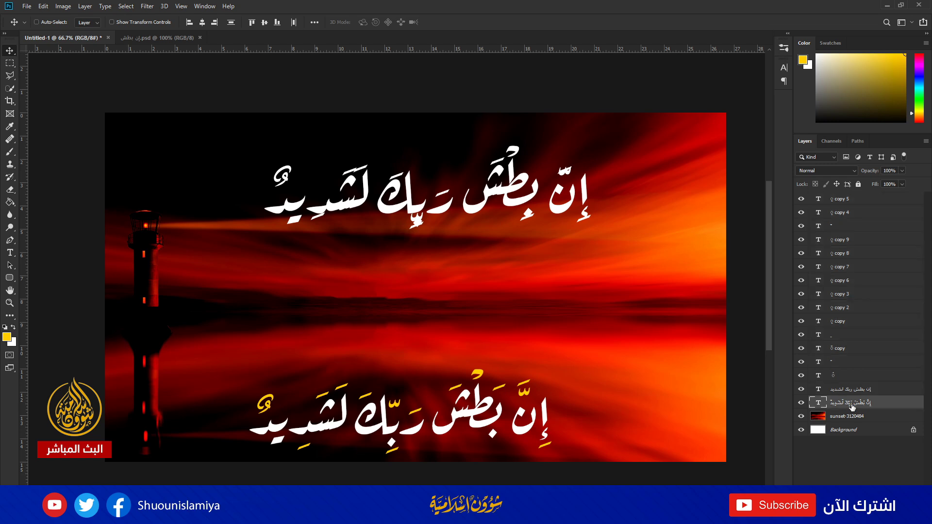
pyautogui.press('t')
pyautogui.tripleClick(460, 194)
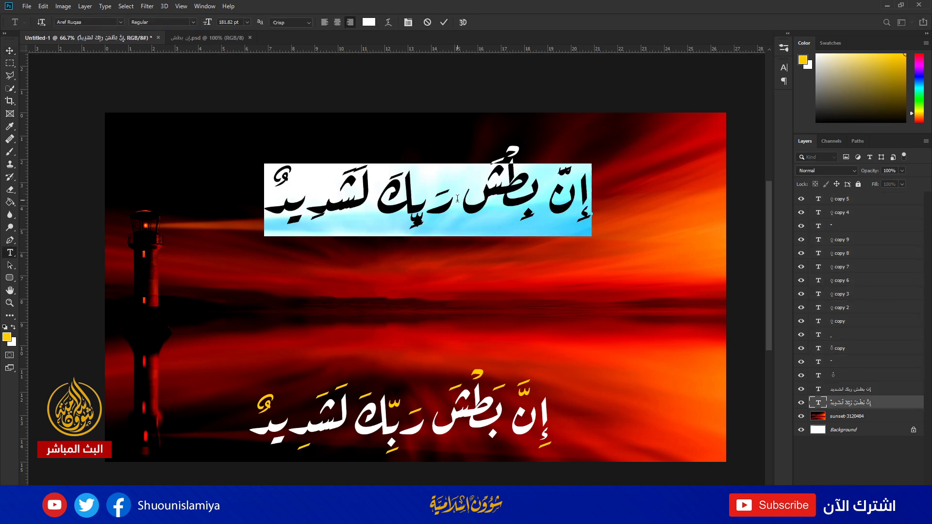
pyautogui.write('إن')
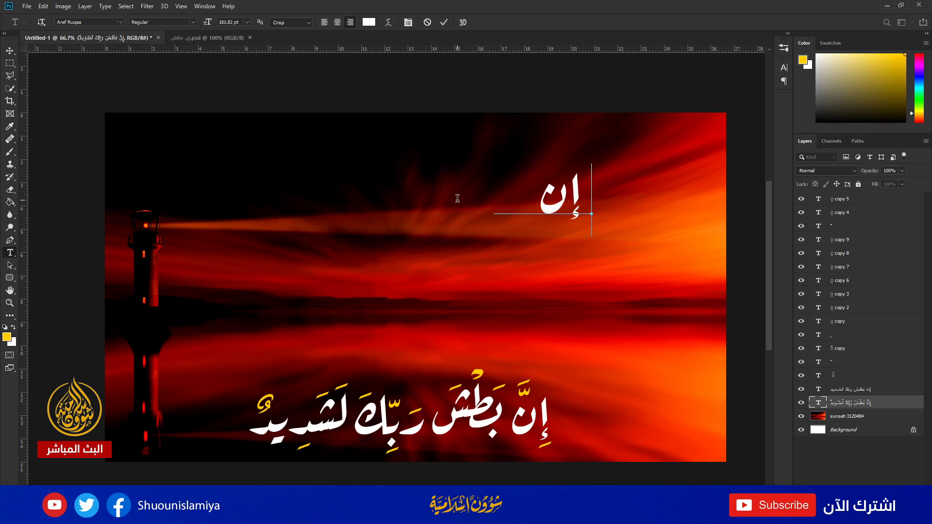
pyautogui.write(' بطش ر')
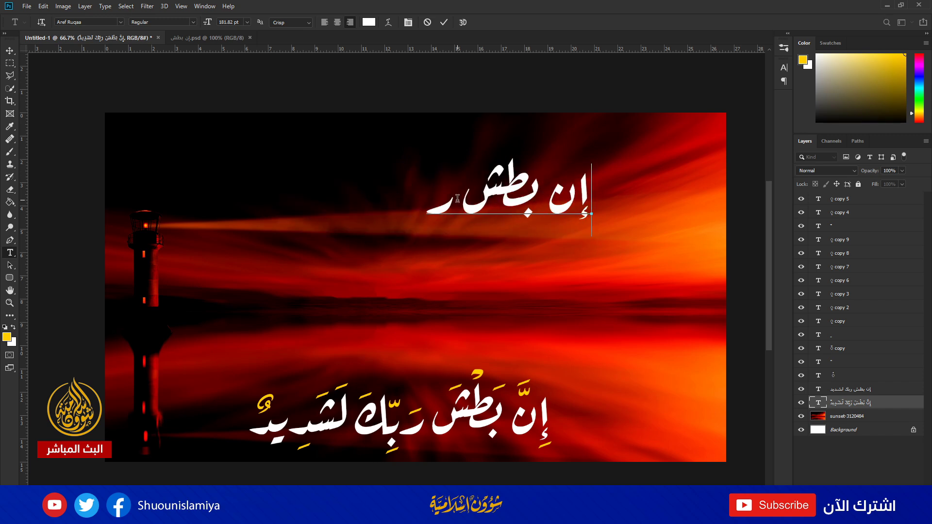
pyautogui.write('بك لشديد')
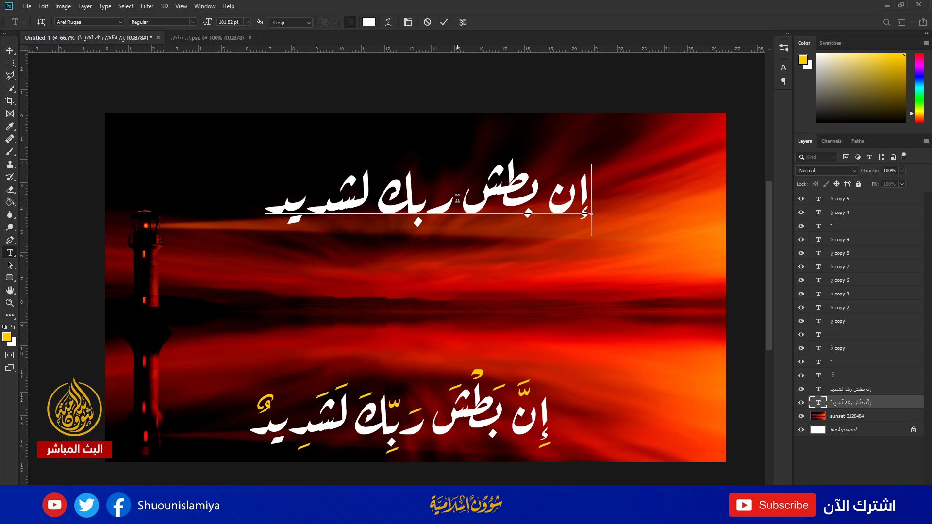
pyautogui.click(10, 50)
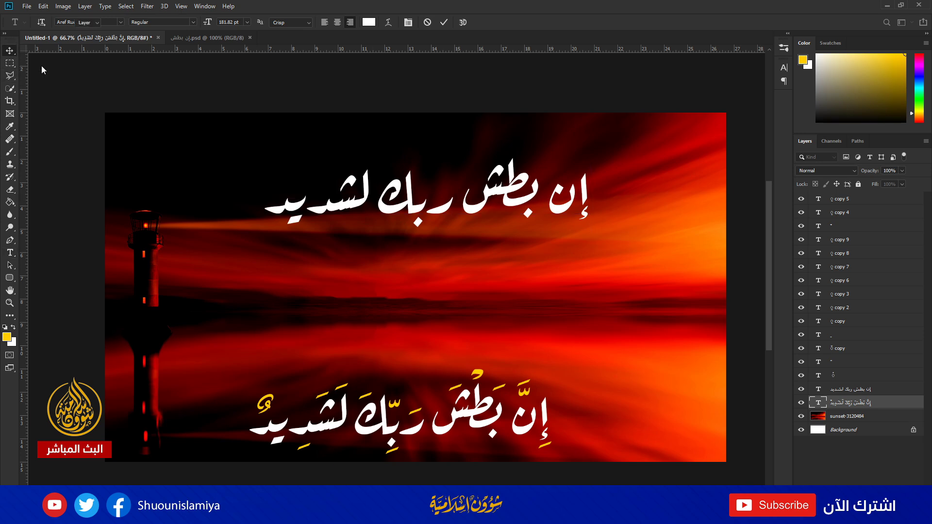
pyautogui.moveTo(387, 193); pyautogui.dragTo(360, 264)
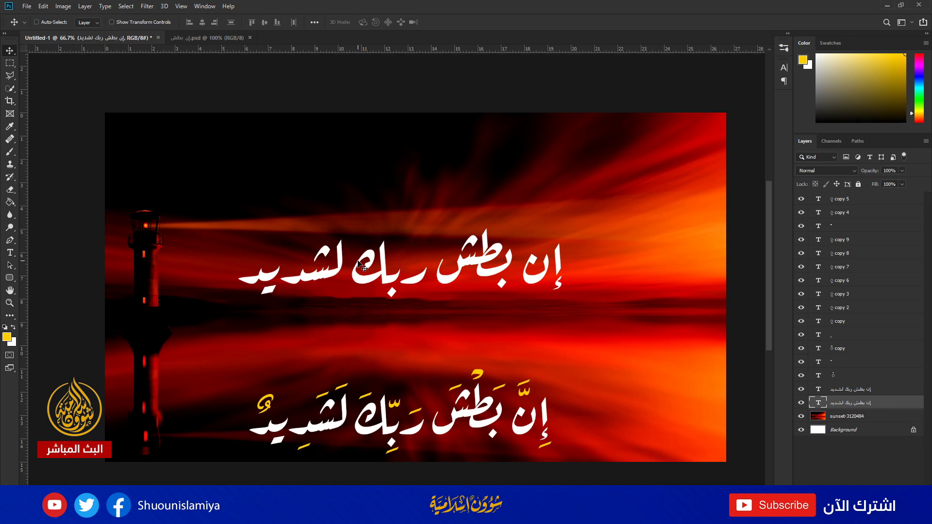
# - Apply the Aref Ruqaa font to the whole undiacritized verse
pyautogui.doubleClick(378, 263)
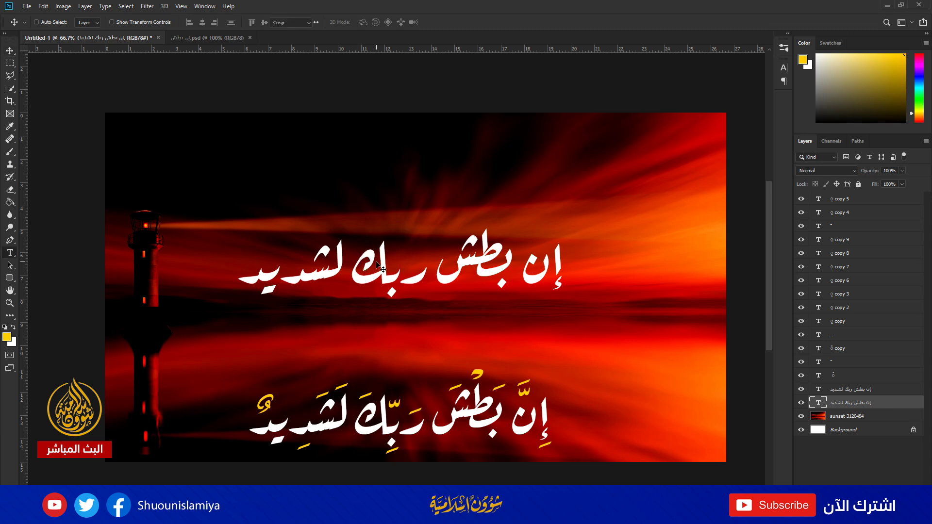
pyautogui.click(122, 23)
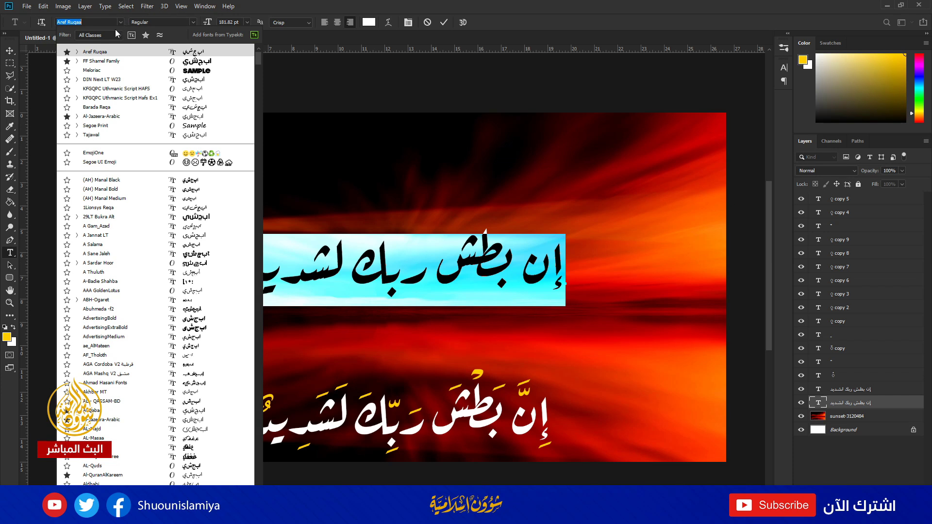
pyautogui.click(103, 52)
pyautogui.click(383, 263)
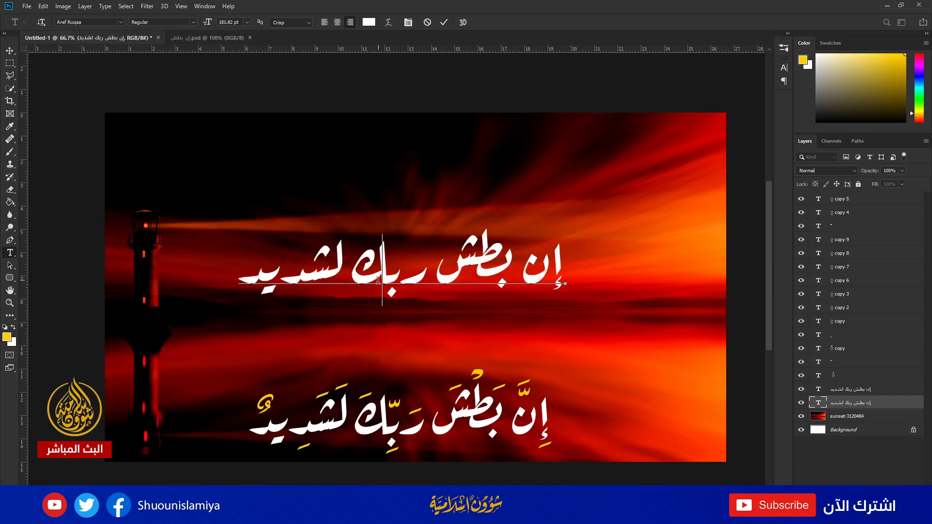
pyautogui.click(9, 51)
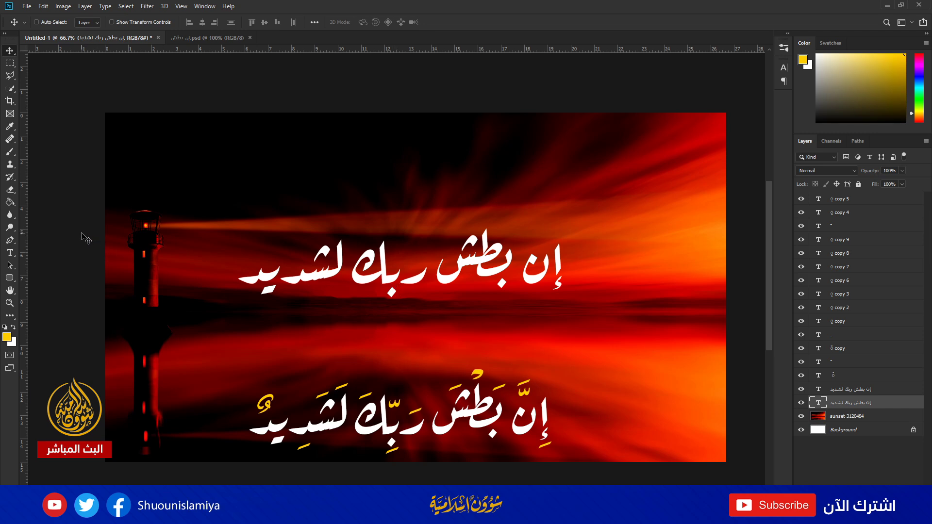
# - Add a separate text layer above the verse containing only a fatha mark (َ)
pyautogui.click(11, 253)
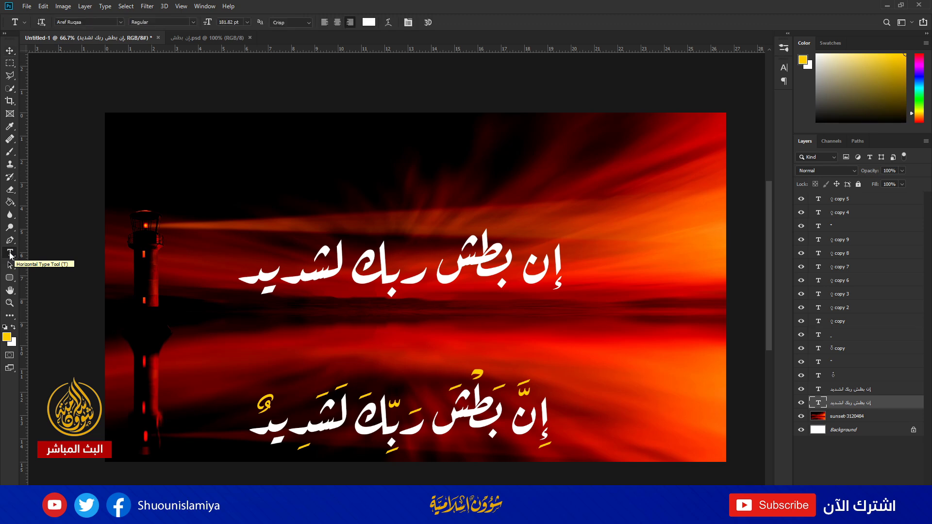
pyautogui.click(453, 178)
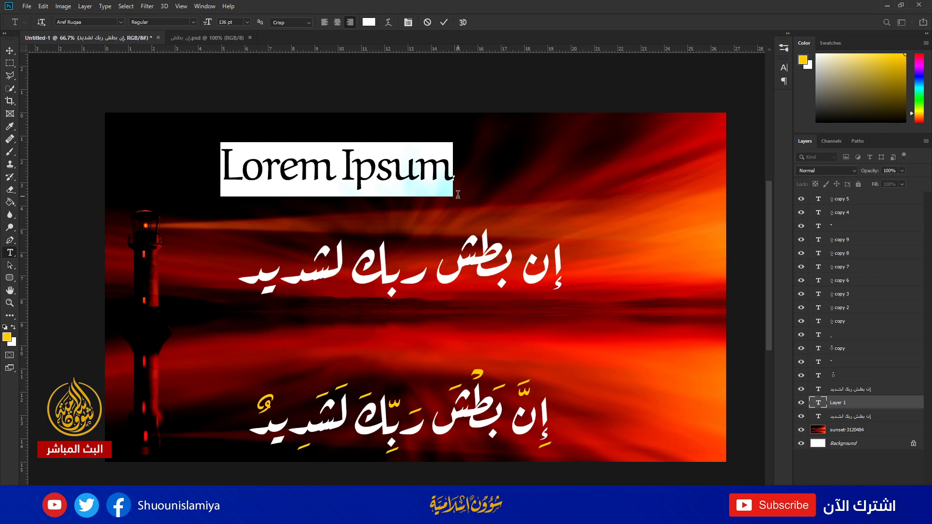
pyautogui.write('َ')
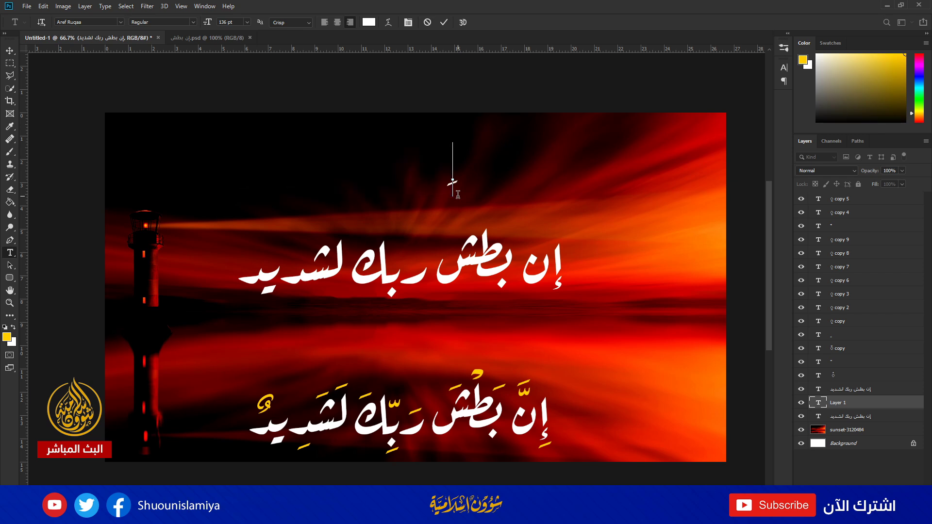
pyautogui.click(9, 50)
pyautogui.moveTo(451, 184)
pyautogui.mouseDown()
pyautogui.moveTo(486, 133)
pyautogui.moveTo(548, 212)
pyautogui.moveTo(452, 181)
pyautogui.mouseUp()
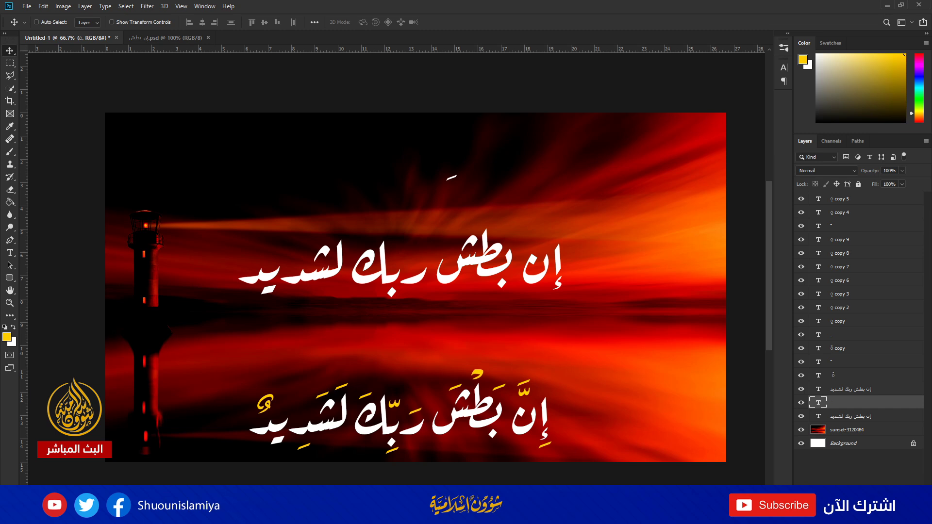
# - Give the fatha mark's layer a golden-yellow Color Overlay effect
pyautogui.rightClick(844, 401)
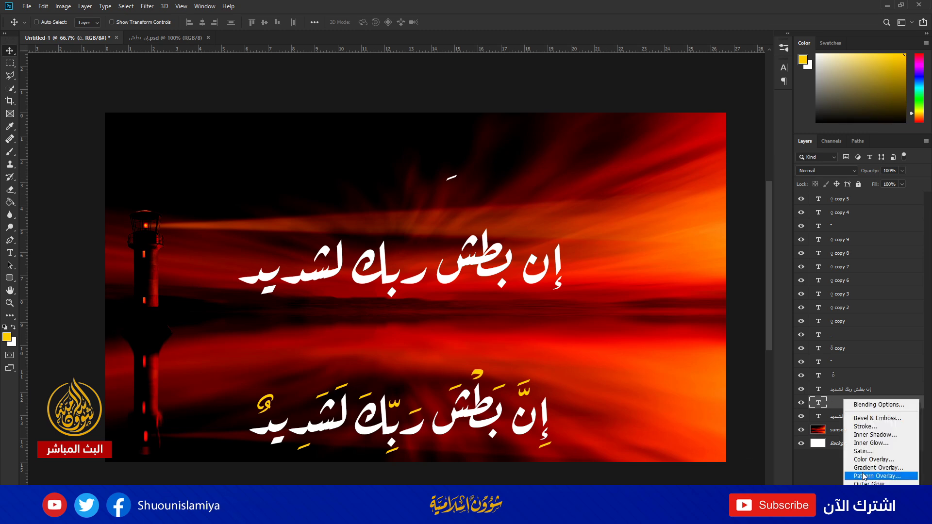
pyautogui.press('Escape')
pyautogui.press('space')
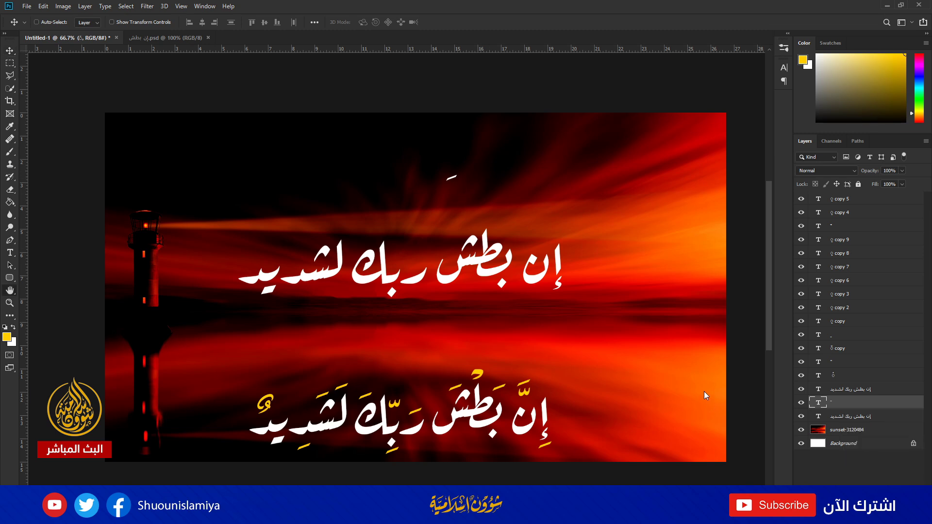
pyautogui.click(776, 305)
pyautogui.moveTo(714, 288); pyautogui.dragTo(714, 336)
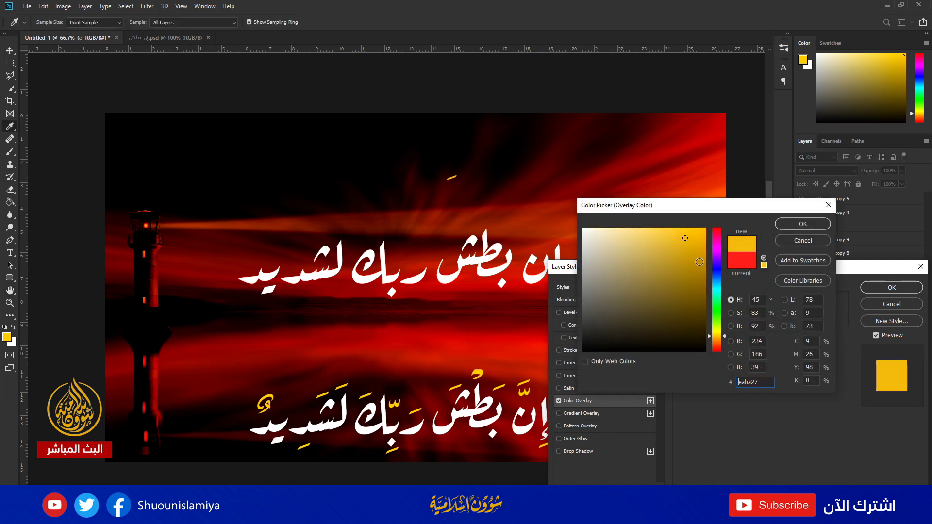
pyautogui.click(803, 224)
pyautogui.click(891, 287)
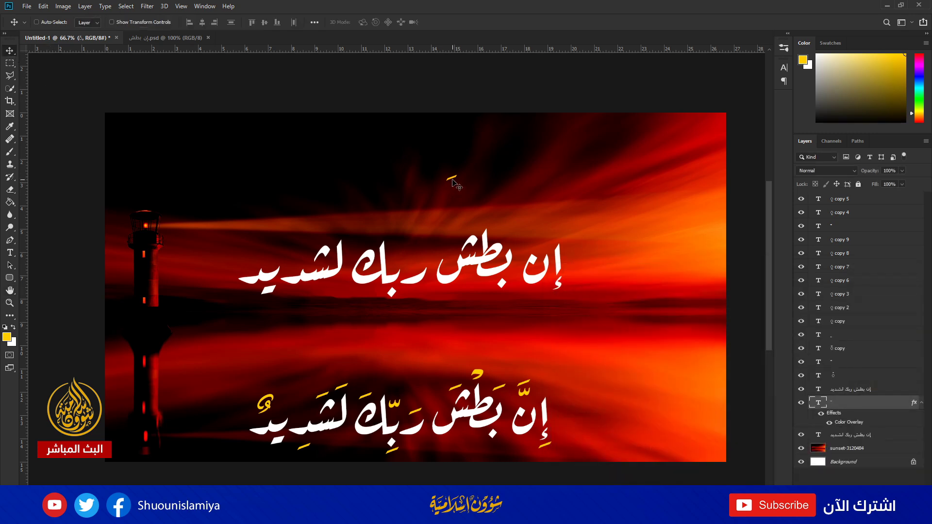
# - Move the golden mark beneath the alef of "إن" and place a copy of it above the nun
pyautogui.moveTo(454, 182); pyautogui.dragTo(559, 295)
pyautogui.moveTo(560, 298); pyautogui.dragTo(535, 233)
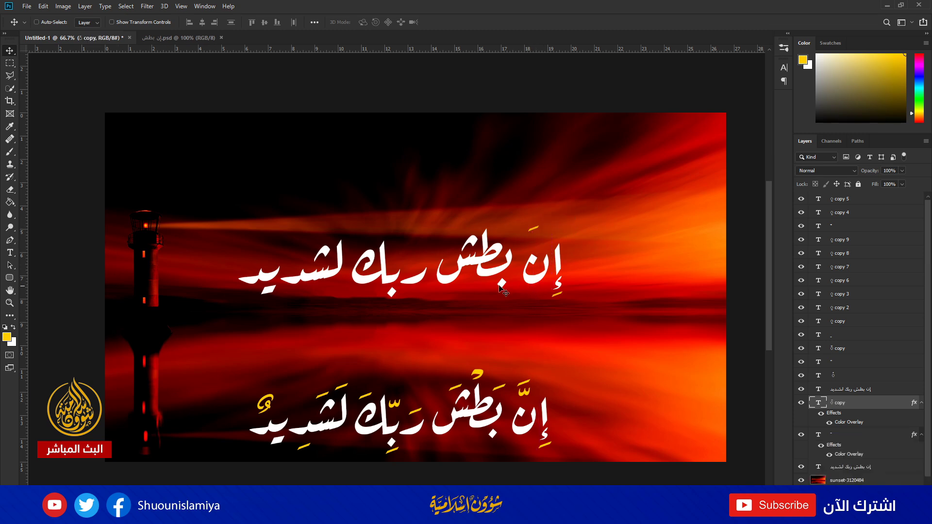
# - Add a separate text layer containing only a shadda mark (ّ) and place it above the nun of "إن", just under the fatha
pyautogui.click(10, 253)
pyautogui.click(347, 170)
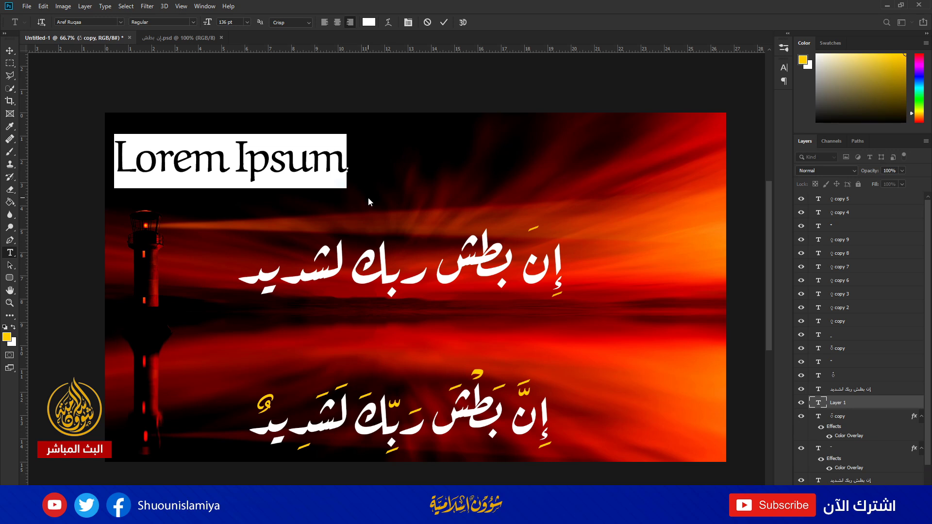
pyautogui.write('ي')
pyautogui.click(10, 51)
pyautogui.moveTo(348, 175); pyautogui.dragTo(537, 242)
pyautogui.press('Up')
pyautogui.press('Up')
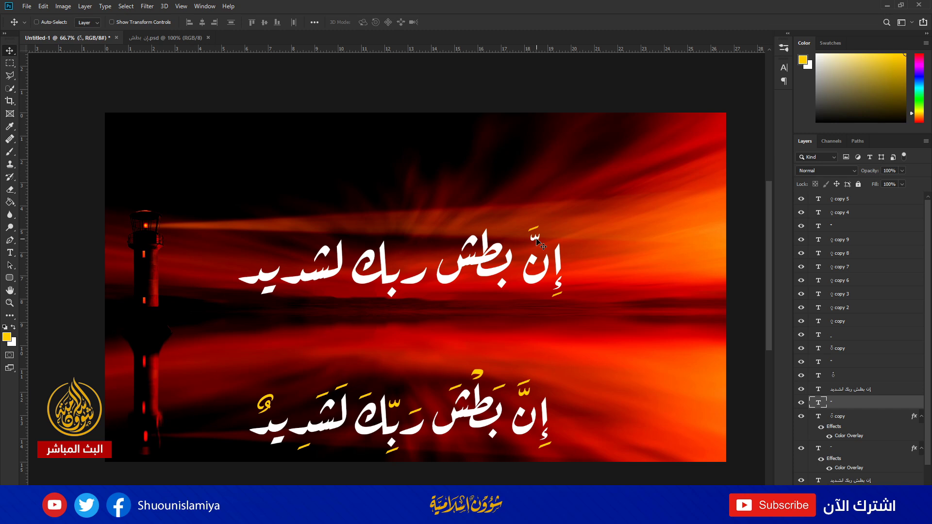
pyautogui.press('Up')
pyautogui.press('t')
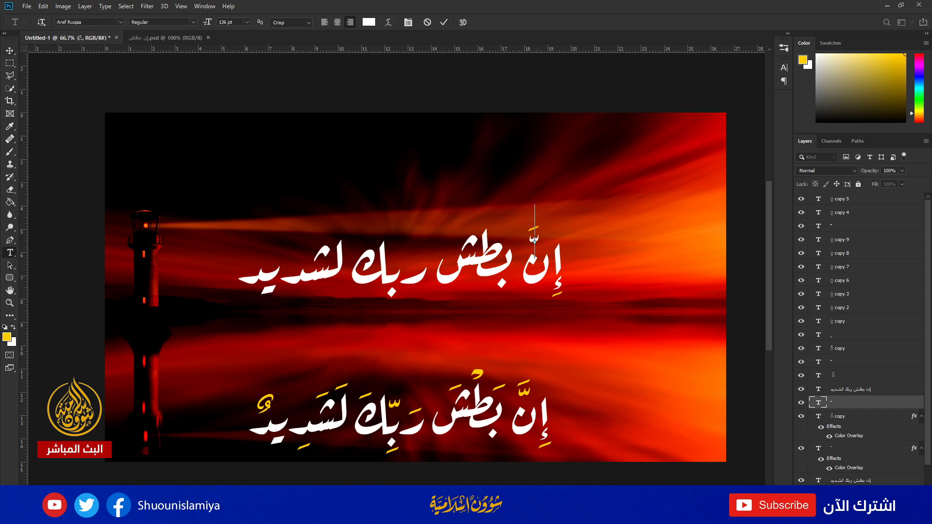
pyautogui.press('v')
# - Give the shadda mark's layer a golden-yellow Color Overlay at 100% opacity
pyautogui.rightClick(843, 400)
pyautogui.click(869, 461)
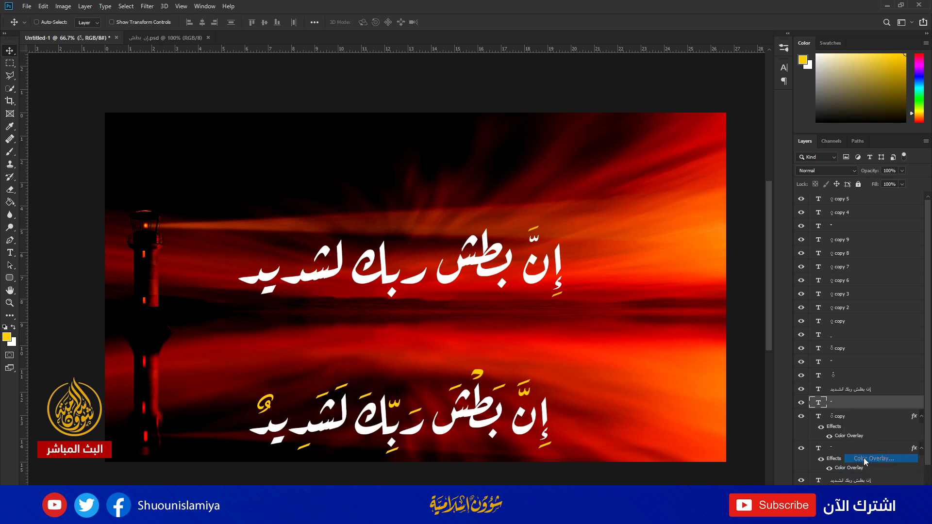
pyautogui.doubleClick(799, 424)
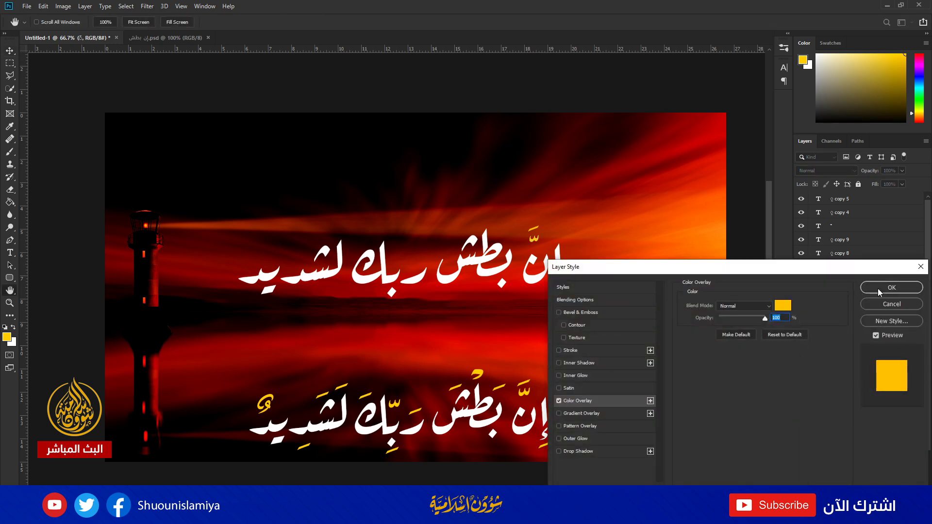
pyautogui.click(891, 287)
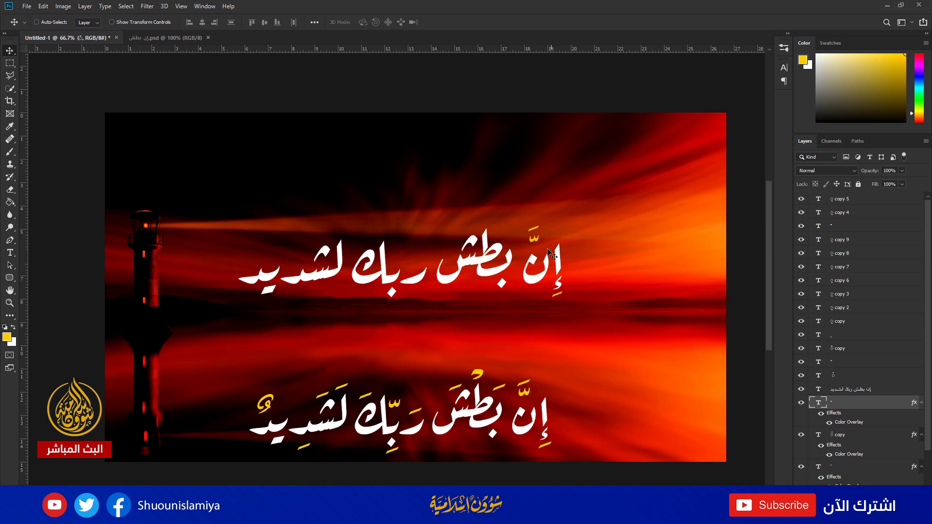
# - Place copies of the golden fatha mark above and beneath the remaining letters of "بطش ربك لشديد", matching the lower reference verse
pyautogui.rightClick(536, 231)
pyautogui.click(539, 234)
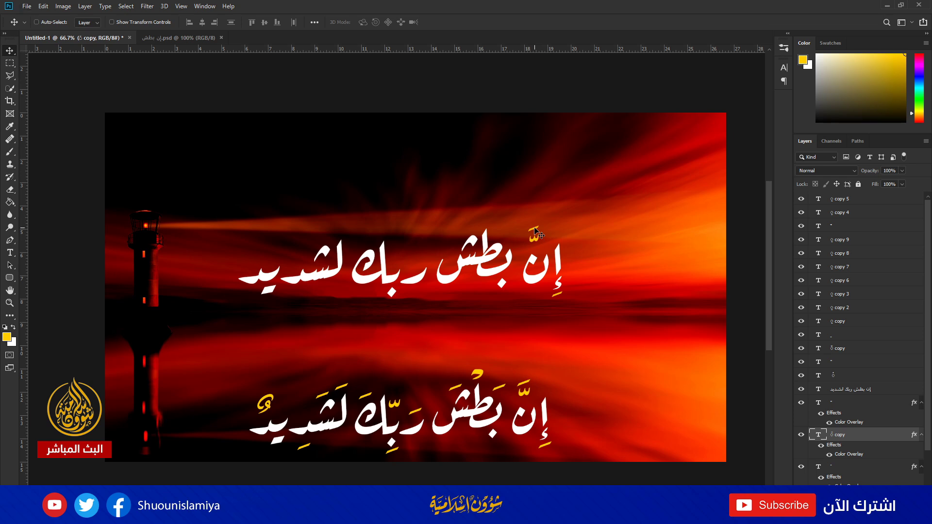
pyautogui.moveTo(533, 230); pyautogui.dragTo(298, 297)
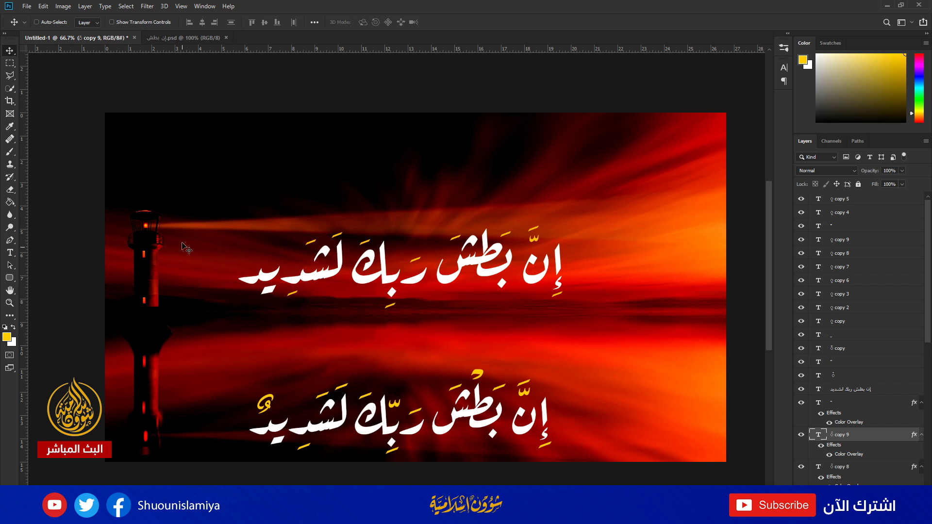
# - Add a separate text layer containing only a dammatan mark (ٌ) and place it above the final dal of "لشديد"
pyautogui.click(10, 252)
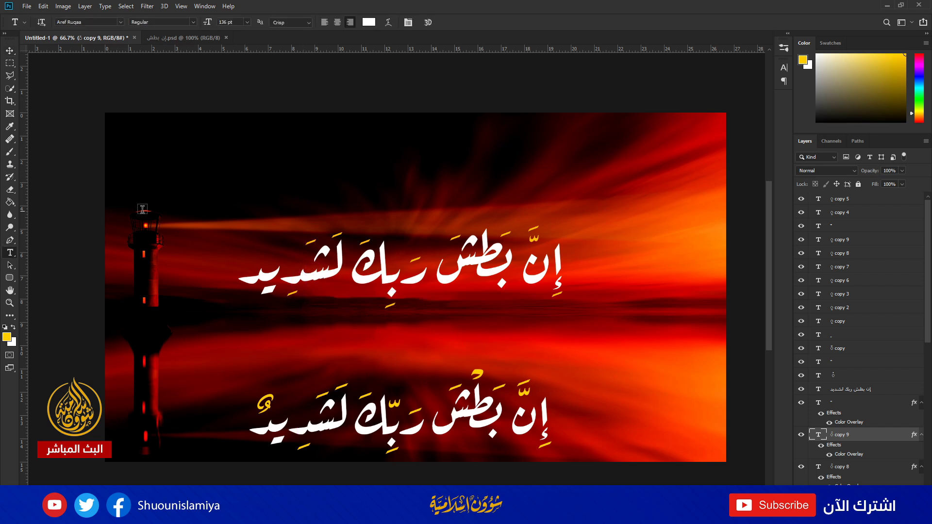
pyautogui.click(253, 178)
pyautogui.write('ي')
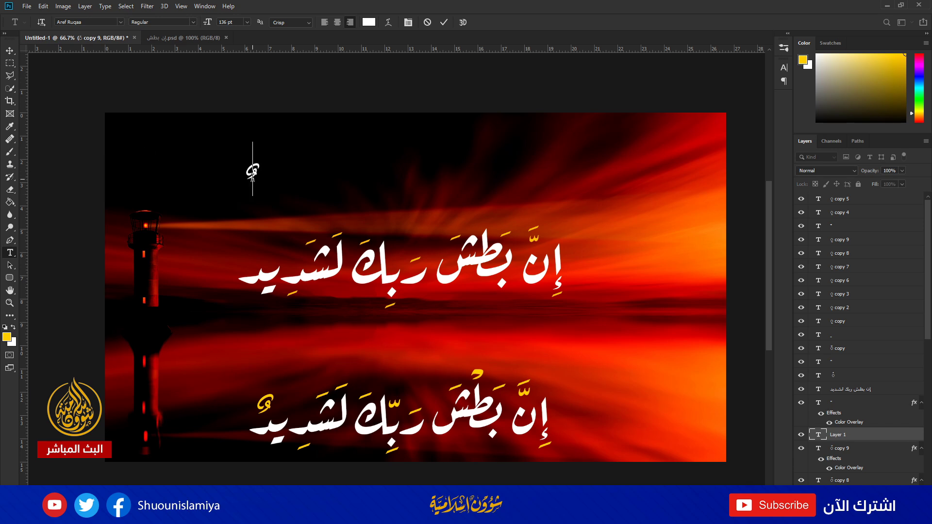
pyautogui.click(9, 51)
pyautogui.moveTo(253, 171); pyautogui.dragTo(253, 246)
# - Apply a golden-yellow Color Overlay to the dammatan mark's layer
pyautogui.rightClick(914, 401)
pyautogui.click(864, 458)
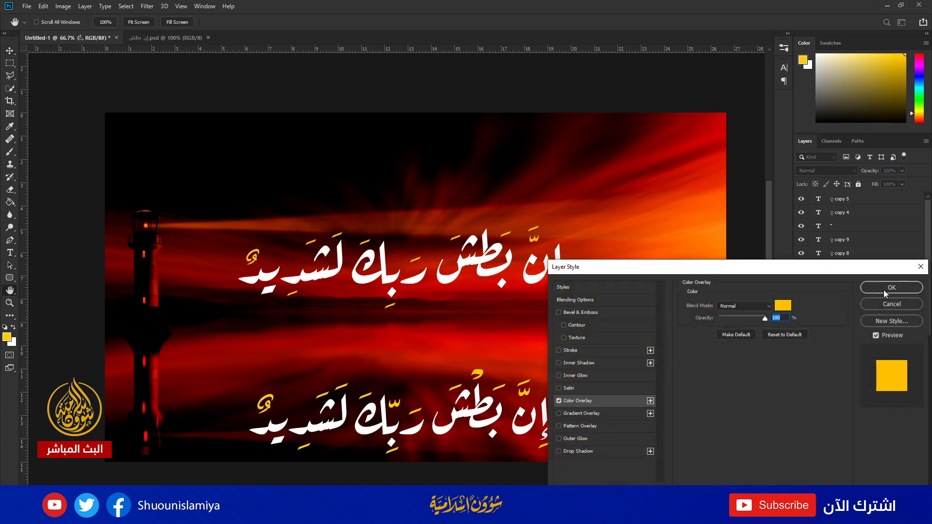
pyautogui.click(881, 290)
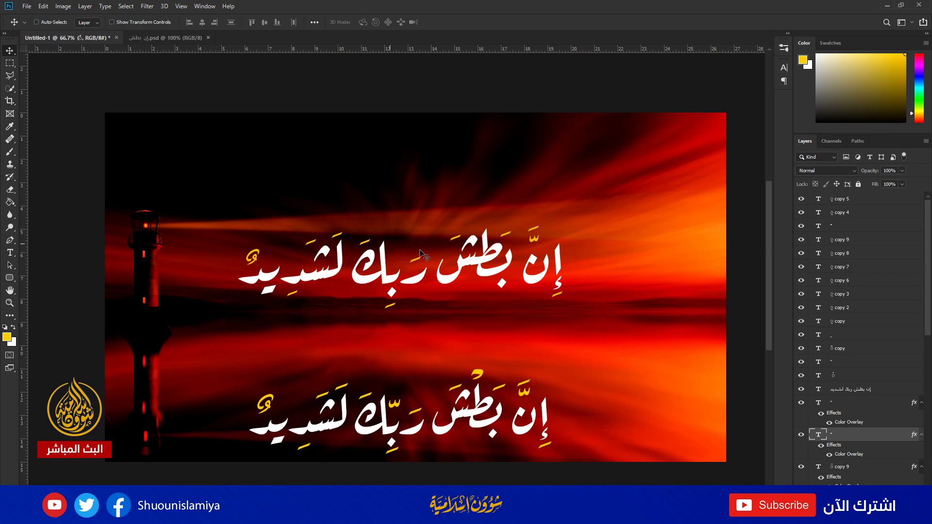
# - Copy the golden shadda from "إن" and place the copy above the ba of "ربك"
pyautogui.rightClick(537, 241)
pyautogui.click(540, 247)
pyautogui.rightClick(539, 245)
pyautogui.click(541, 247)
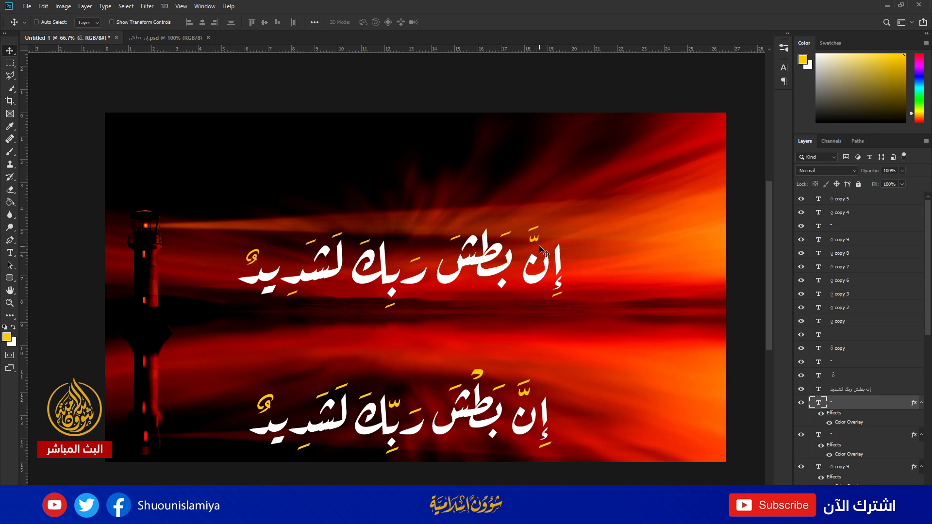
pyautogui.moveTo(537, 241); pyautogui.dragTo(396, 259)
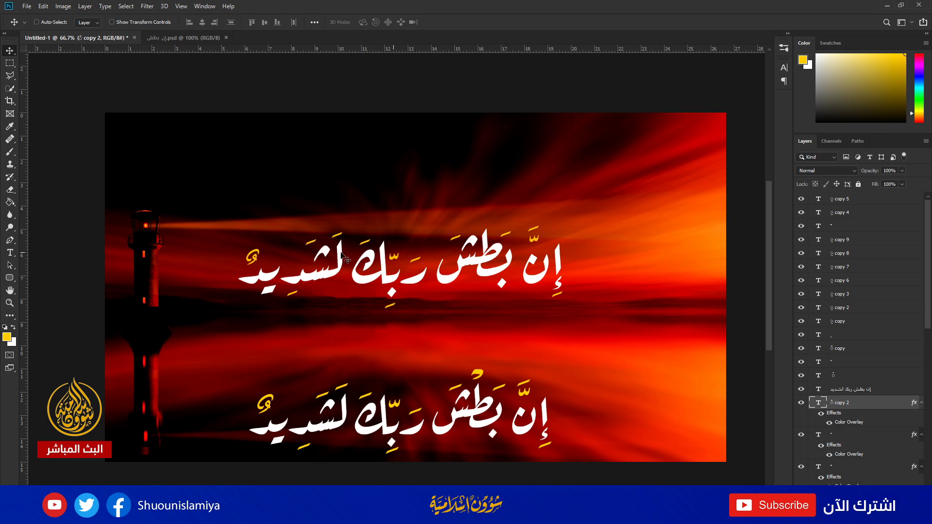
# - Add a separate text layer containing only a sukun mark (ْ) and place it above the ta of "بطش"
pyautogui.click(11, 253)
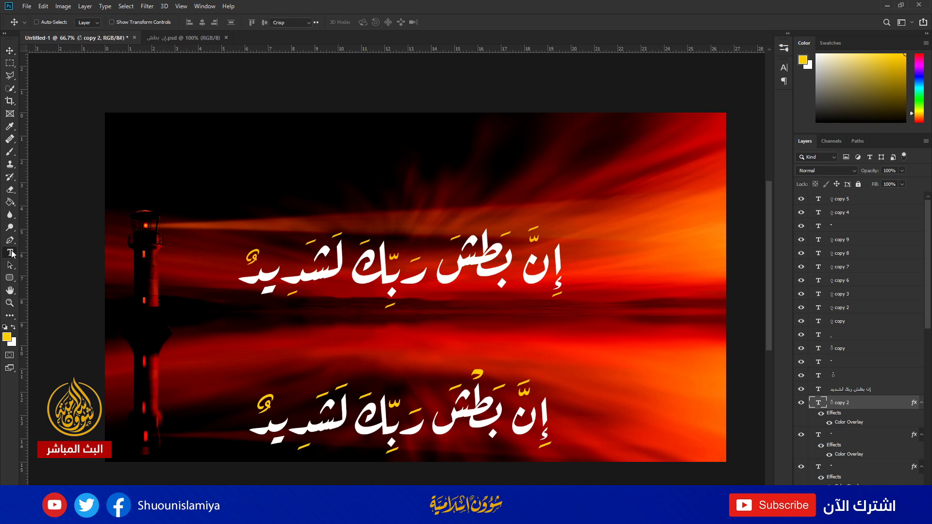
pyautogui.click(327, 165)
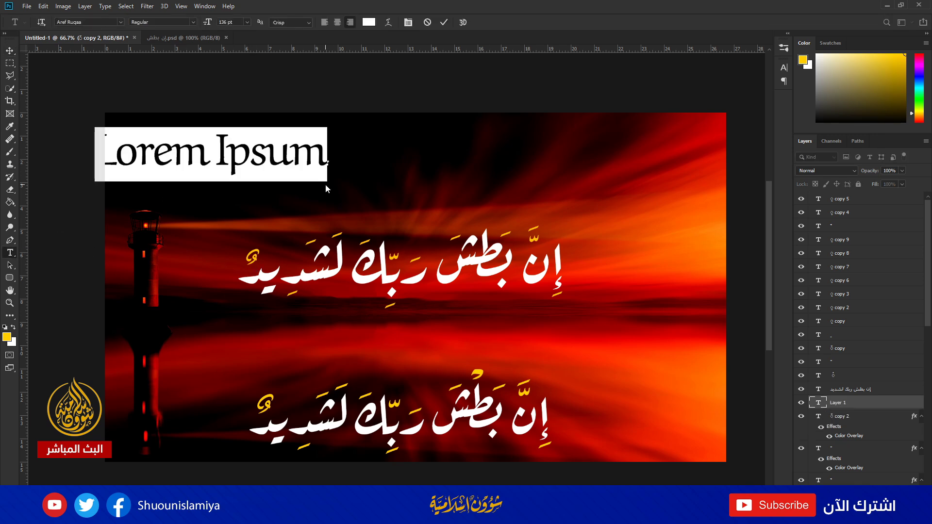
pyautogui.write('ه')
pyautogui.hotkey('ctrl', 'Return')
pyautogui.press('v')
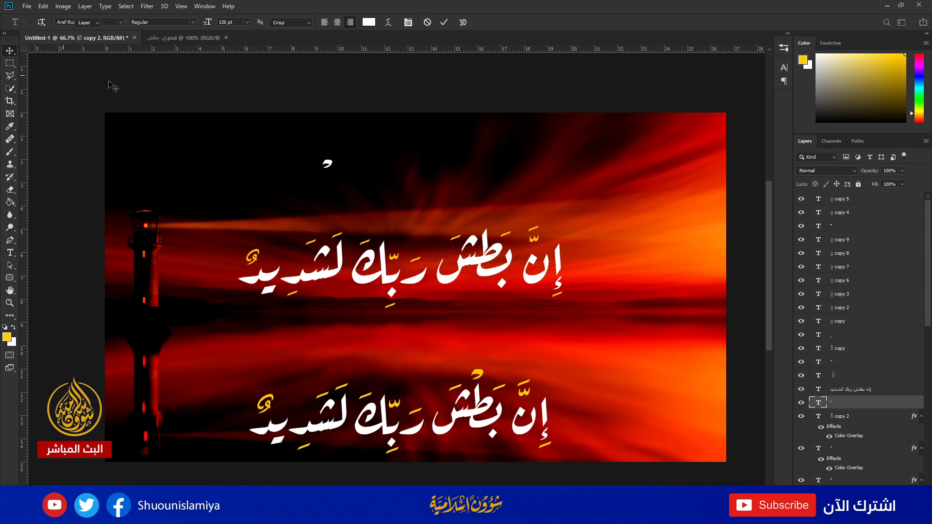
pyautogui.moveTo(327, 160); pyautogui.dragTo(484, 224)
# - Apply a golden-yellow Color Overlay to the sukun mark's layer
pyautogui.rightClick(843, 400)
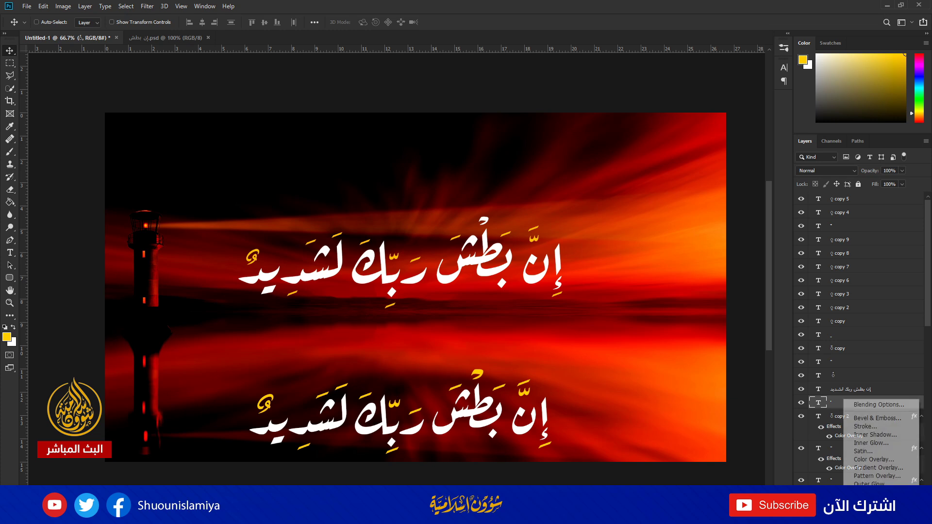
pyautogui.click(866, 459)
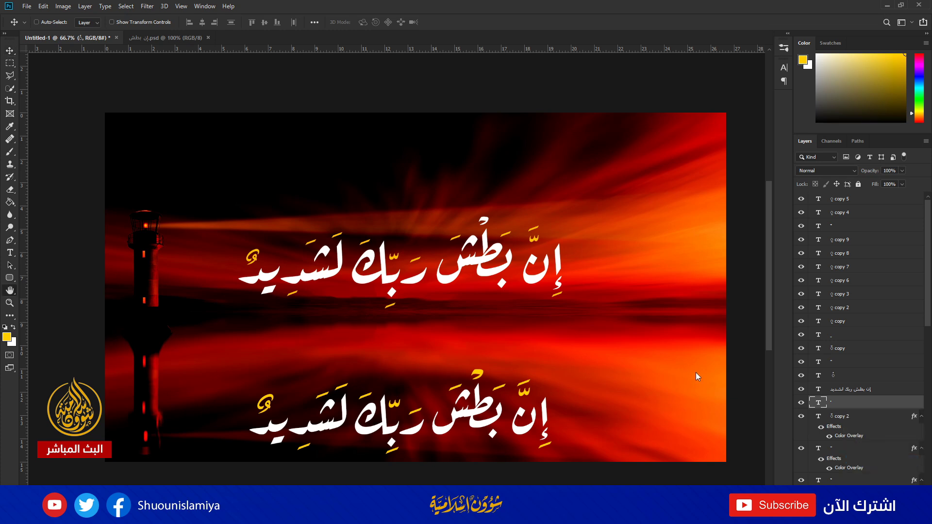
pyautogui.click(899, 286)
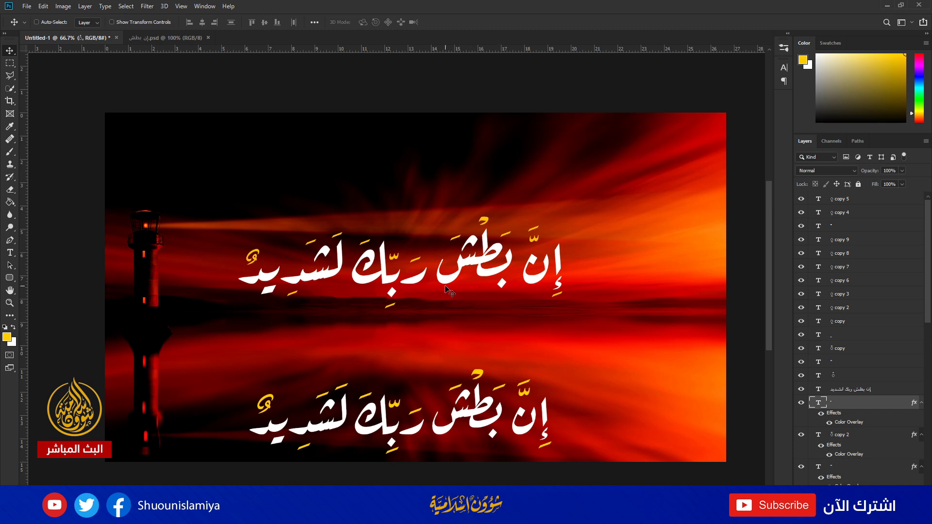
# - Change the Color Overlay of the sukun mark above "بطش" to red ff0000
pyautogui.rightClick(544, 223)
pyautogui.click(563, 231)
pyautogui.rightClick(844, 397)
pyautogui.click(814, 426)
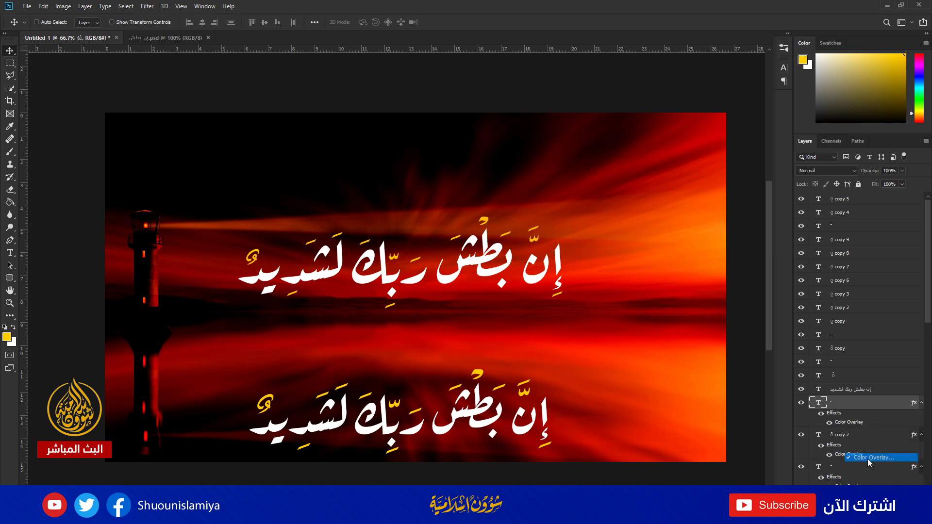
pyautogui.press('space')
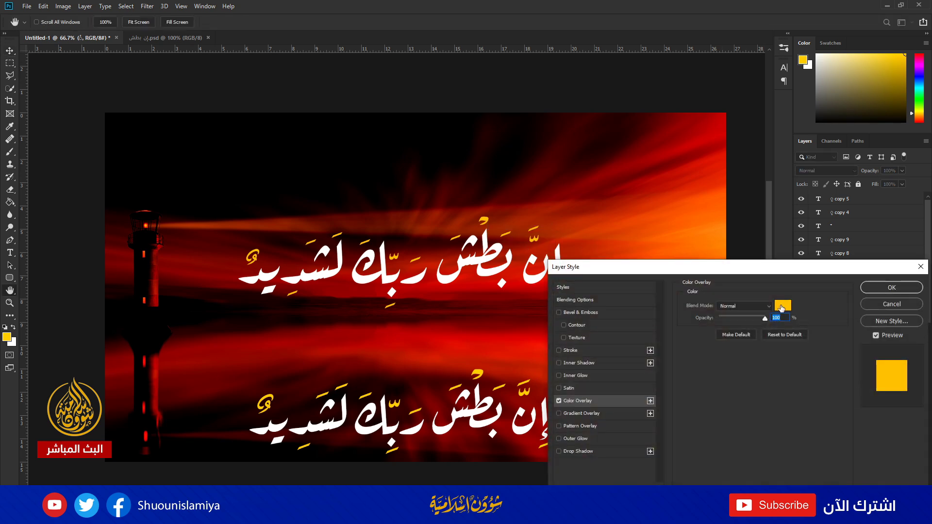
pyautogui.click(781, 306)
pyautogui.click(484, 221)
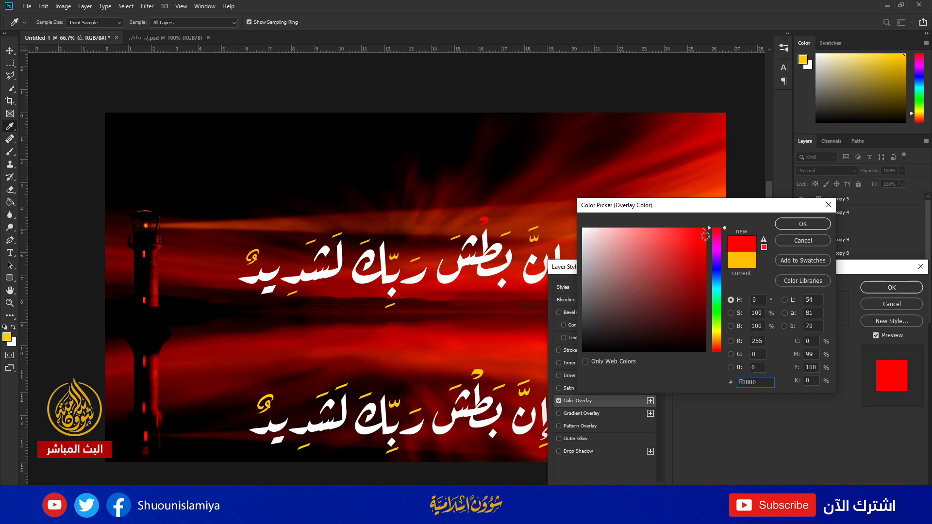
pyautogui.click(791, 226)
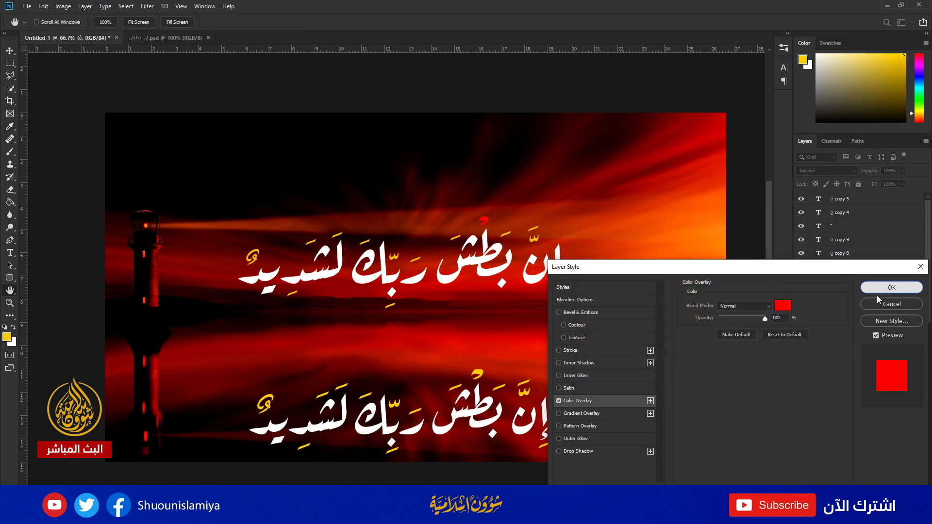
pyautogui.click(891, 287)
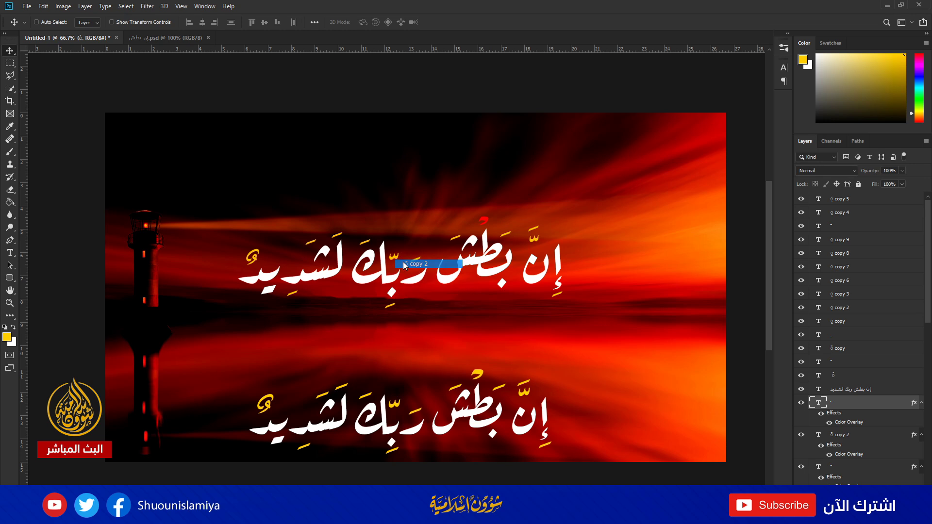
# - Change the Color Overlay of the shadda mark above the ba of "ربك" to bright green
pyautogui.keyDown('ctrl'); pyautogui.click(404, 262); pyautogui.keyUp('ctrl')
pyautogui.click(845, 492)
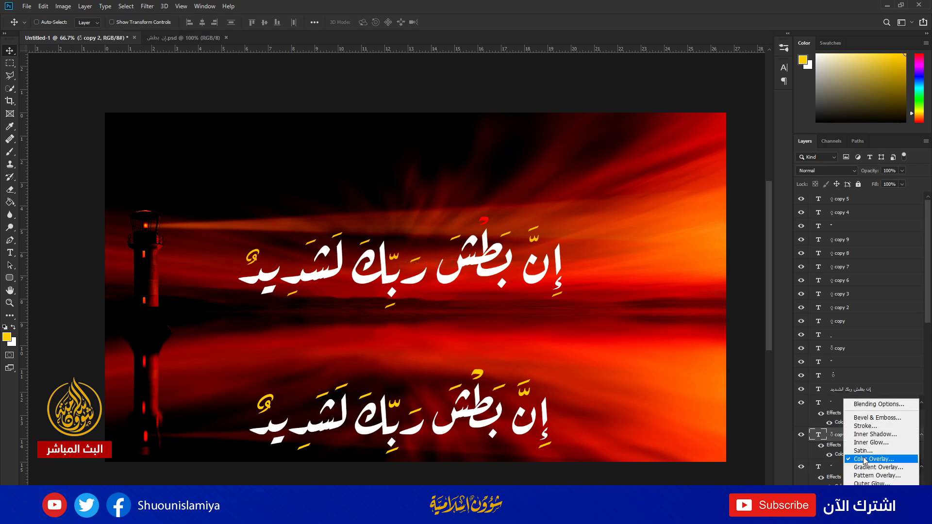
pyautogui.click(757, 411)
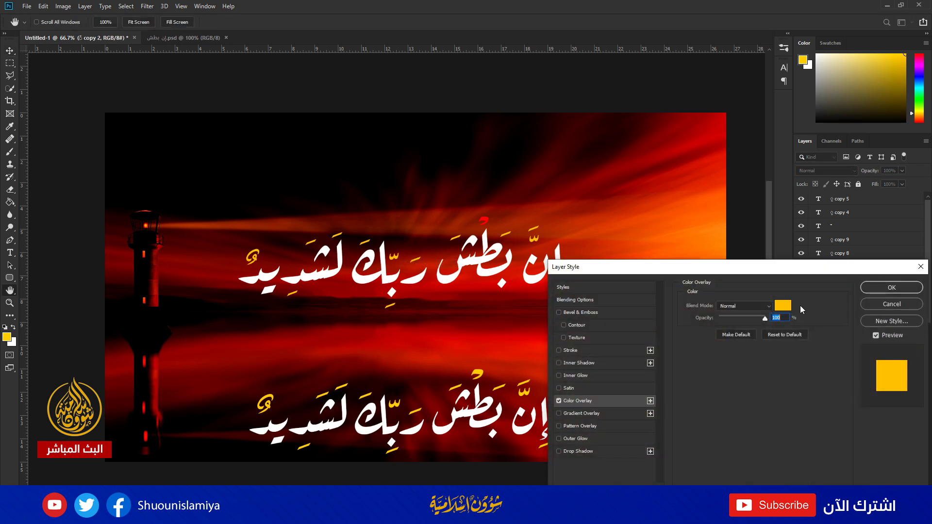
pyautogui.click(784, 305)
pyautogui.moveTo(715, 275); pyautogui.dragTo(717, 320)
pyautogui.click(803, 224)
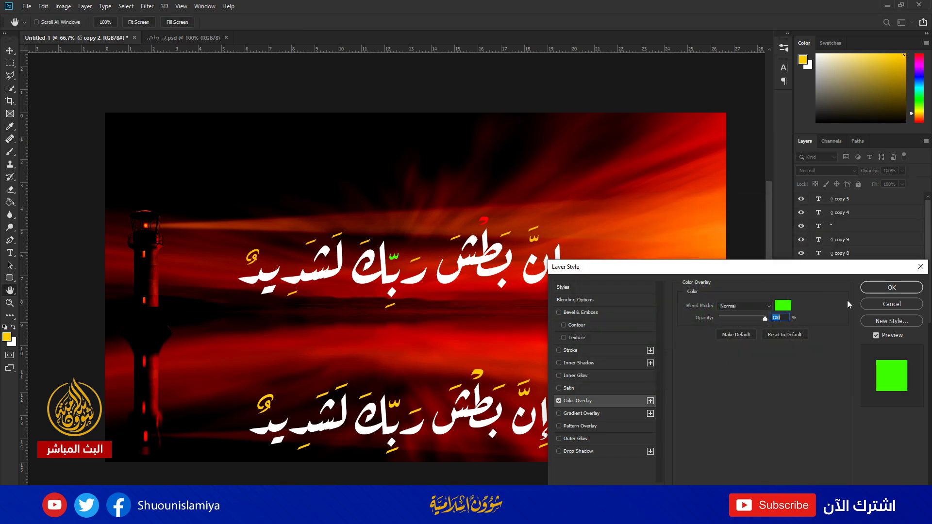
pyautogui.click(876, 289)
# - Recolor the Color Overlay of the shadda above "إن" to green 4eff00, sampled from the shadda of "ربك"
pyautogui.press('v')
pyautogui.rightClick(536, 242)
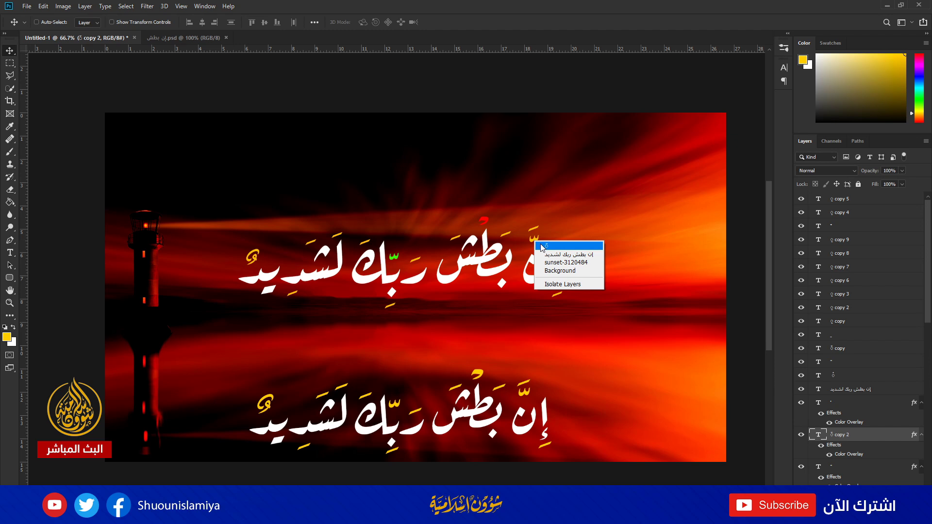
pyautogui.click(607, 248)
pyautogui.rightClick(844, 400)
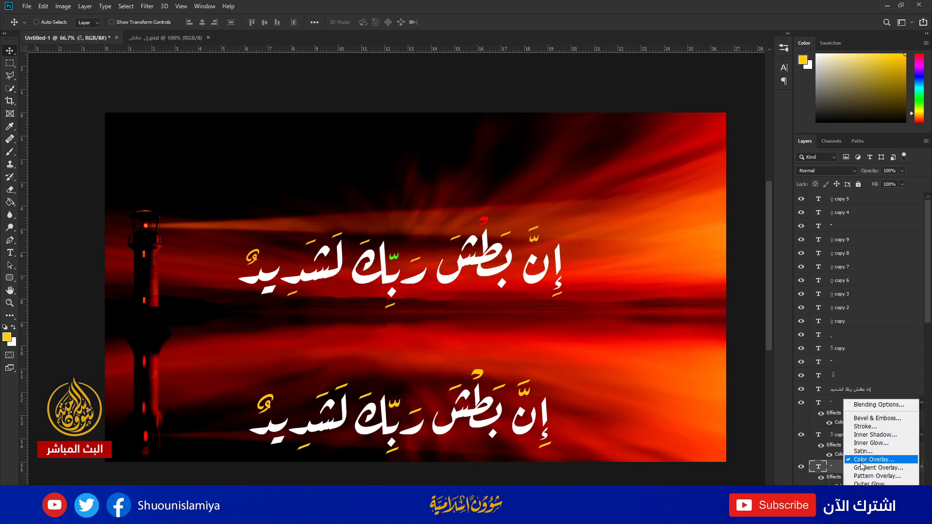
pyautogui.press('Escape')
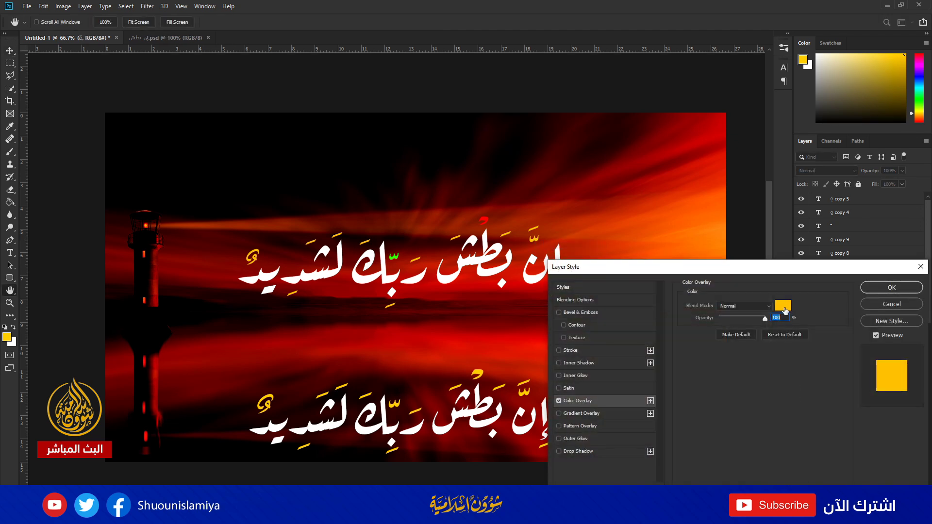
pyautogui.click(785, 311)
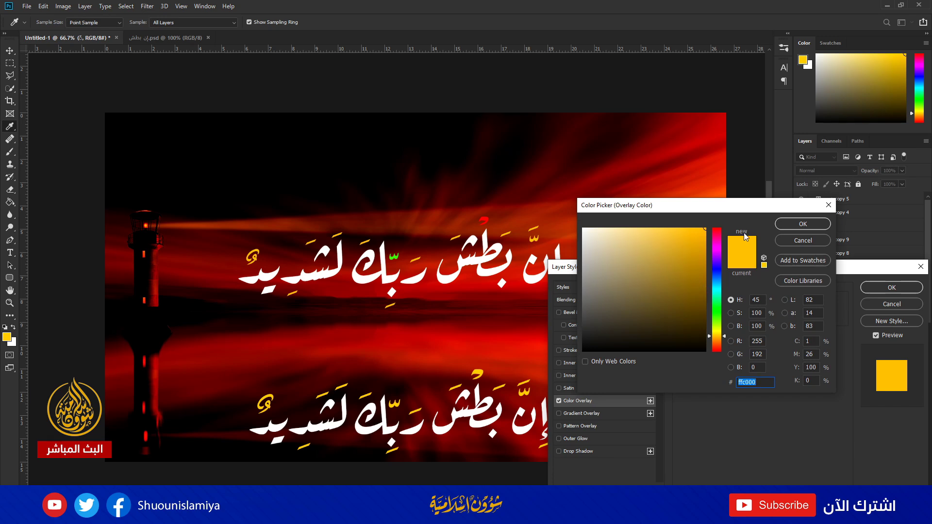
pyautogui.click(395, 257)
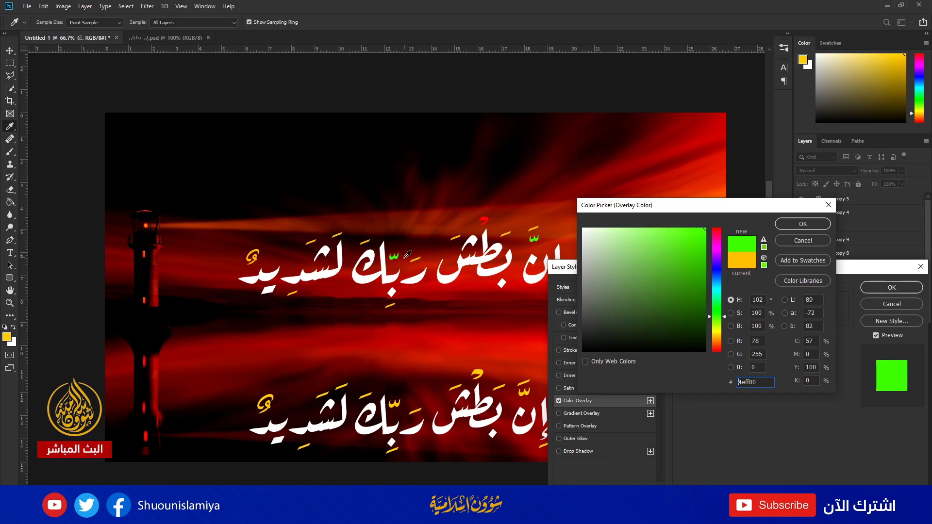
pyautogui.click(796, 224)
pyautogui.click(870, 287)
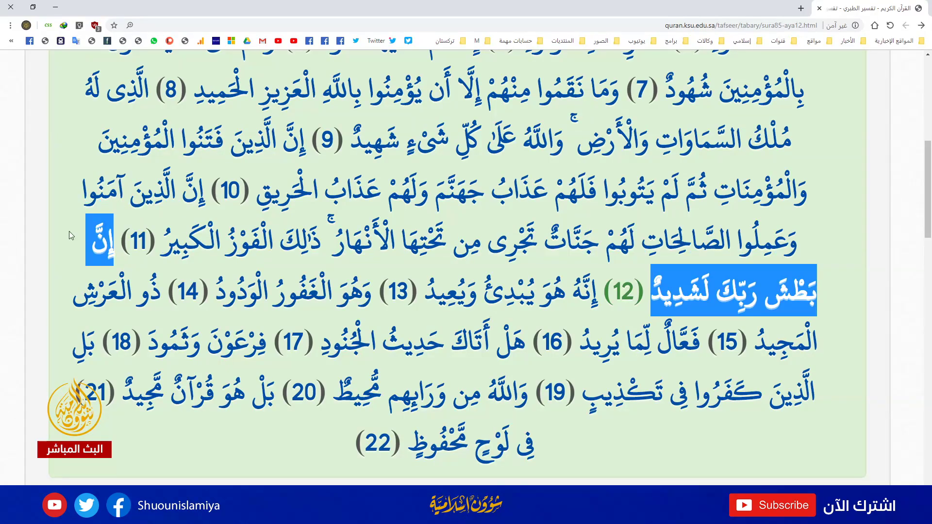
# - Copy the selected verse 12, "إِنَّ بَطْشَ رَبِّكَ لَشَدِيدٌ", from the Quran page in the browser
pyautogui.rightClick(94, 239)
pyautogui.click(72, 249)
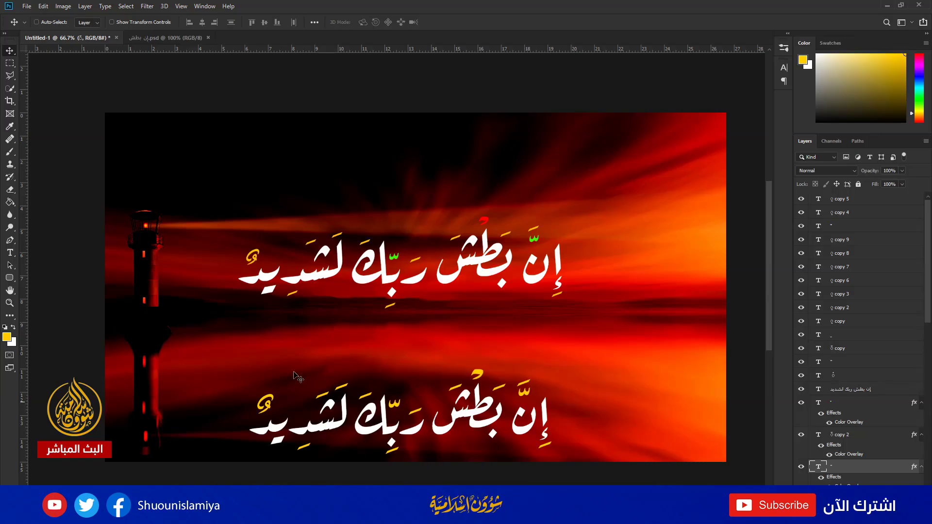
# - Add the verse "إِنَّ بَطْشَ رَبِّكَ لَشَدِيدٌ" as a new text layer near the canvas's upper edge and set its font to FF Shamel Family
pyautogui.click(9, 253)
pyautogui.click(327, 164)
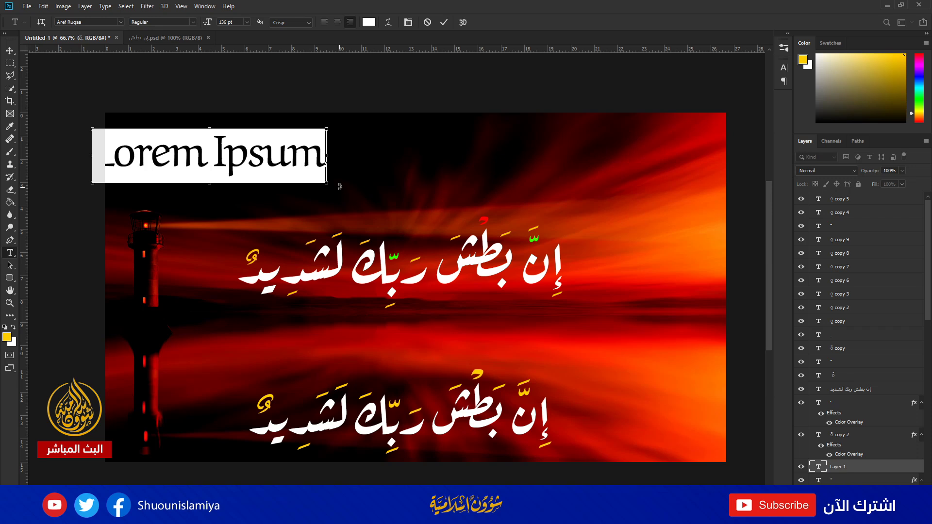
pyautogui.write('إِنَّ بَطْشَ رَبِّكَ لَشَدِيدٌ')
pyautogui.tripleClick(258, 155)
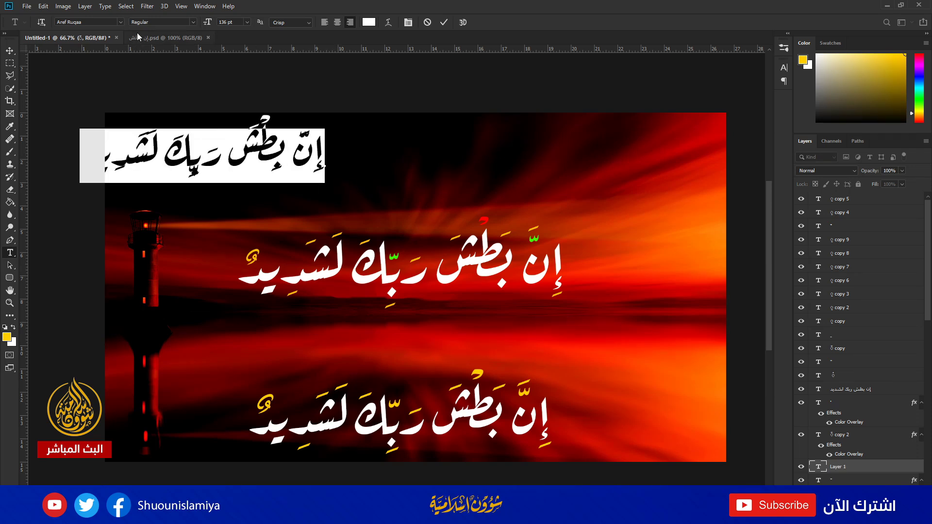
pyautogui.click(122, 22)
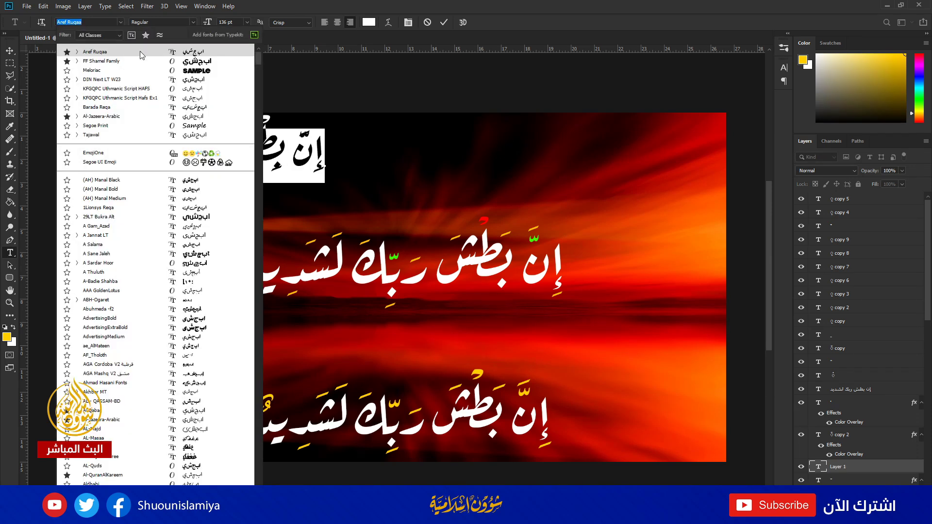
pyautogui.click(146, 62)
# - Center the new verse above the two calligraphy lines and scale it down to about 98 pt, roughly matching their width
pyautogui.click(10, 51)
pyautogui.moveTo(259, 145); pyautogui.dragTo(549, 167)
pyautogui.hotkey('ctrl', 't')
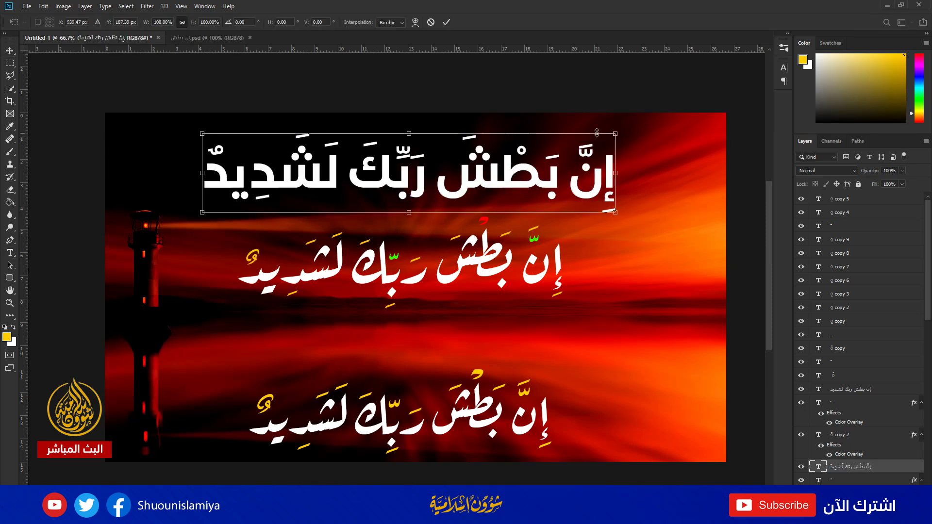
pyautogui.moveTo(616, 133); pyautogui.dragTo(548, 145)
pyautogui.moveTo(506, 163); pyautogui.dragTo(497, 162)
pyautogui.press('Return')
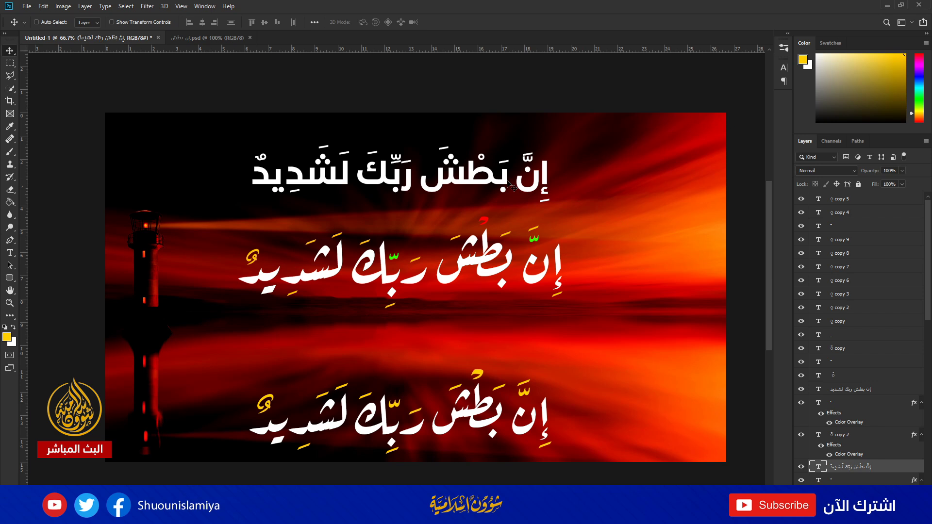
# - Change the font of the uppermost verse to DIN Next LT W23
pyautogui.doubleClick(481, 180)
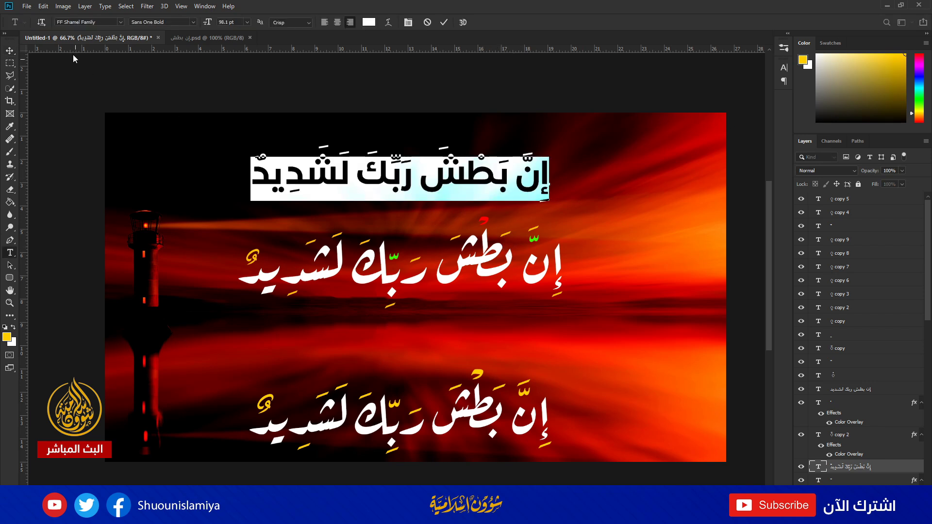
pyautogui.click(120, 22)
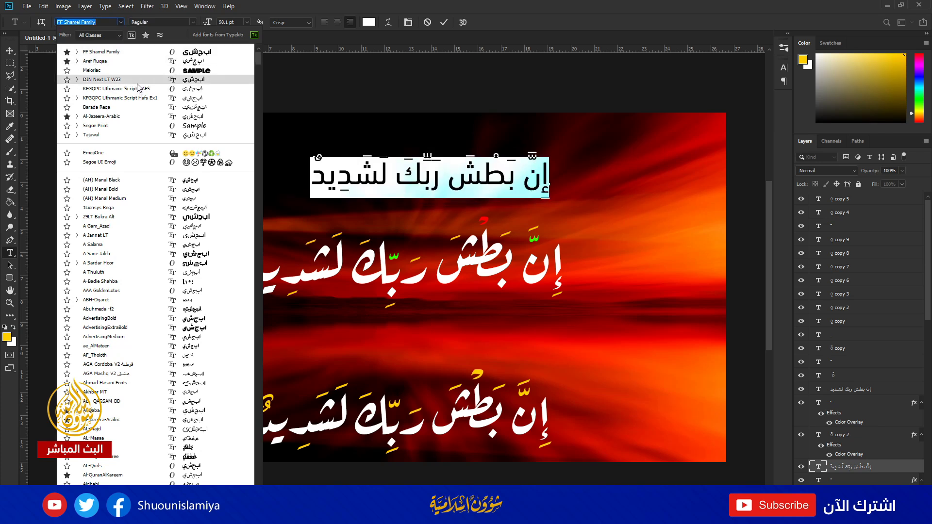
pyautogui.press('Escape')
pyautogui.click(9, 50)
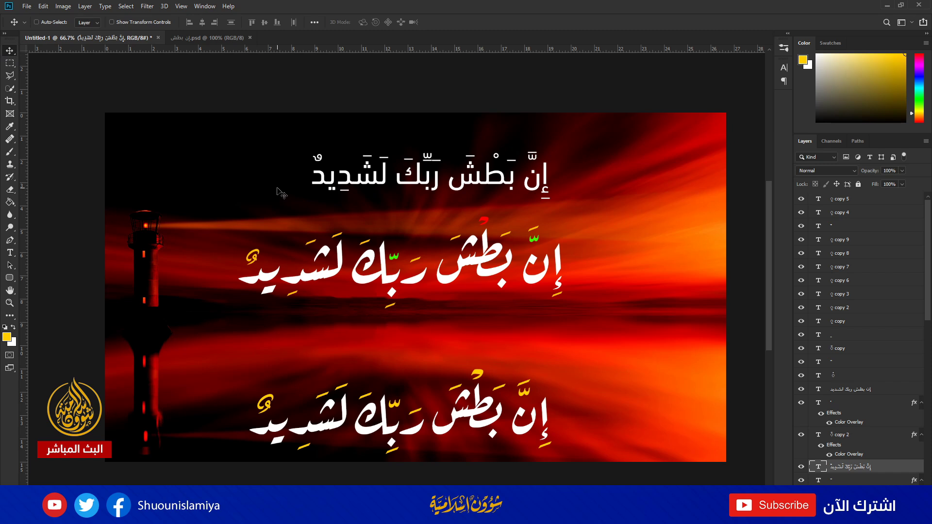